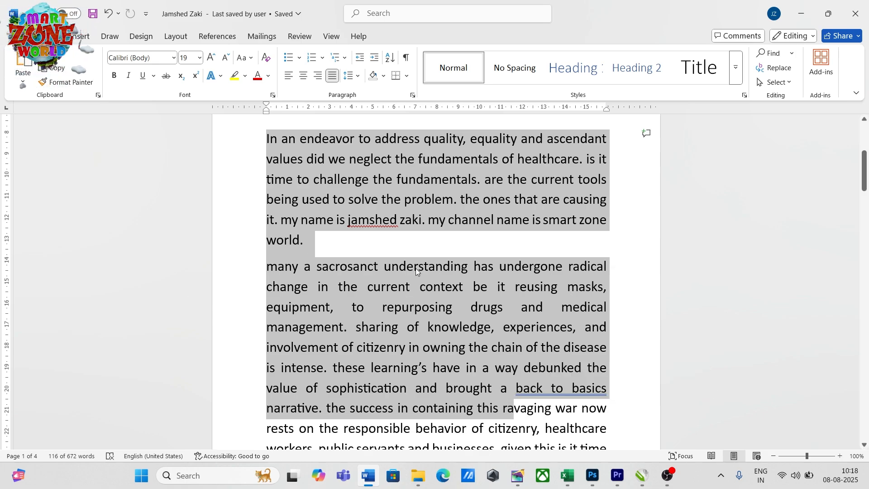
- Cycle the selected body text through uppercase, lowercase and sentence case twice
key("shift+F3")
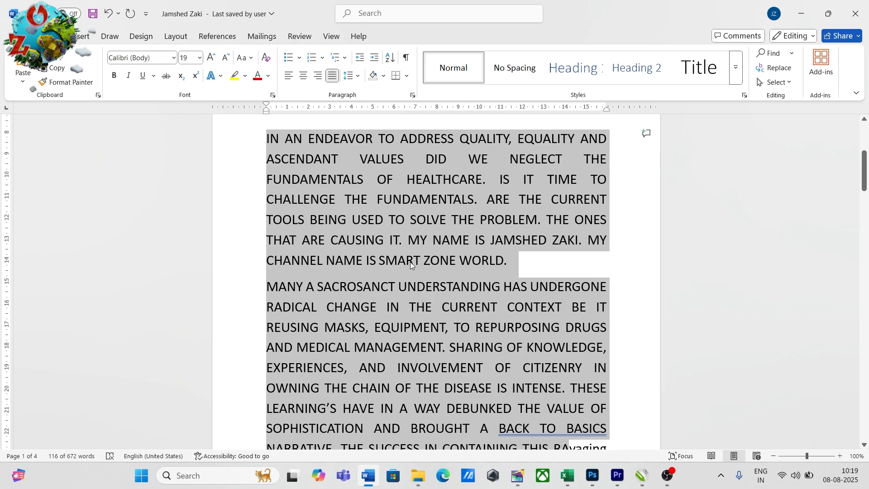
key("shift+F3")
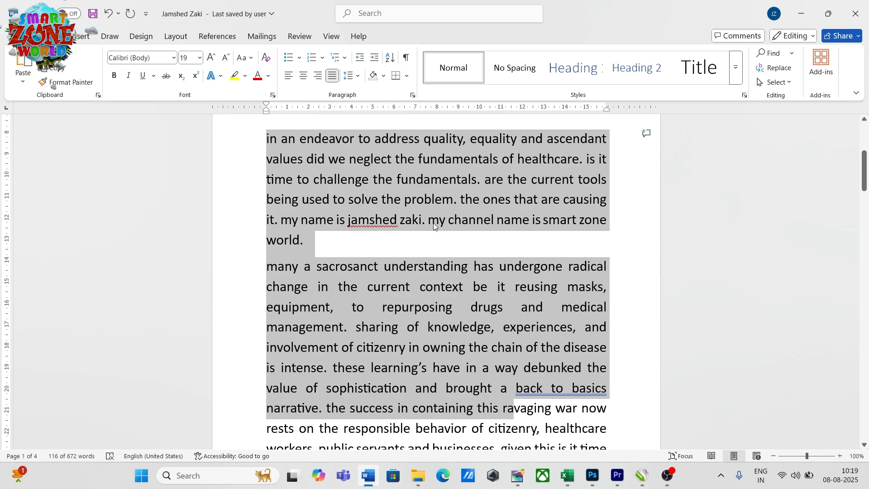
key("shift+F3")
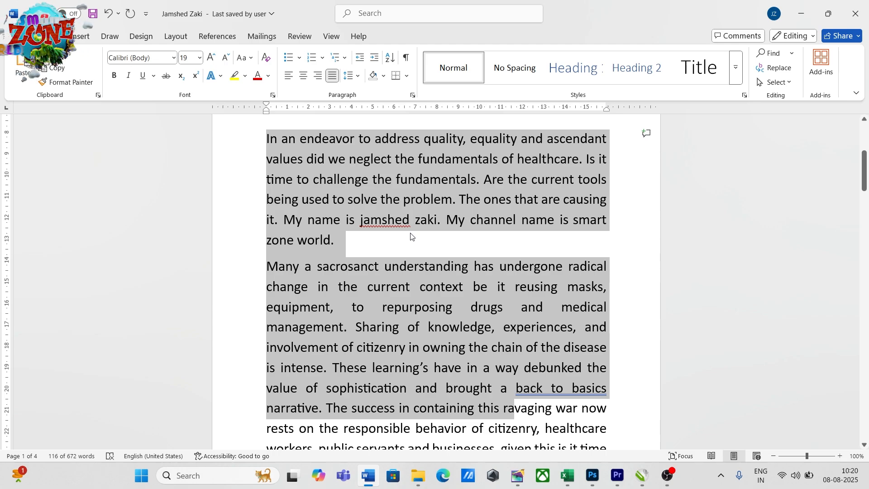
key("shift+F3")
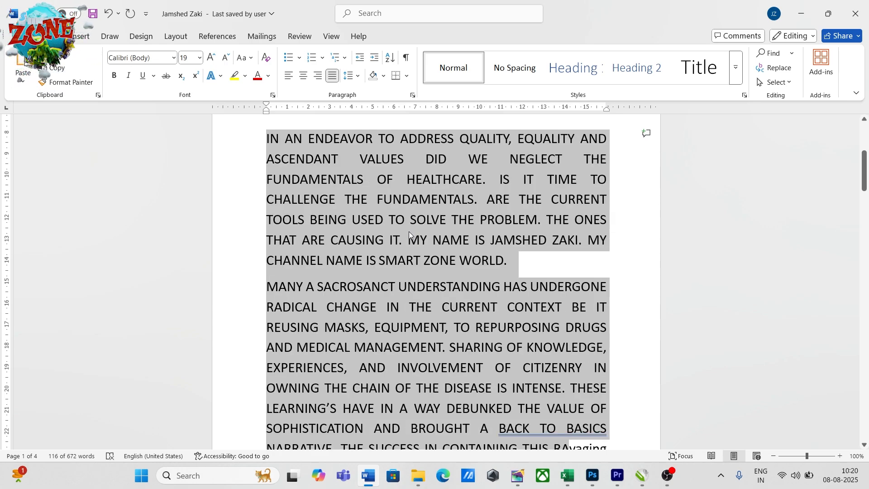
key("shift+F3")
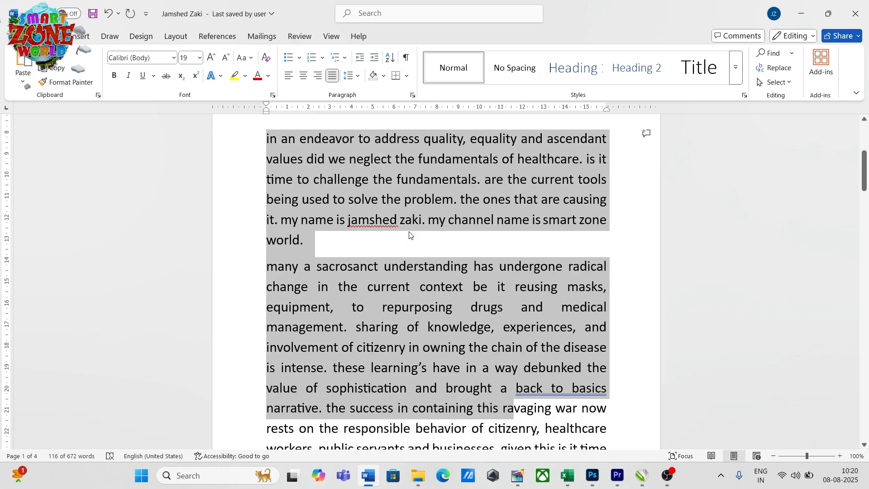
key("shift+F3")
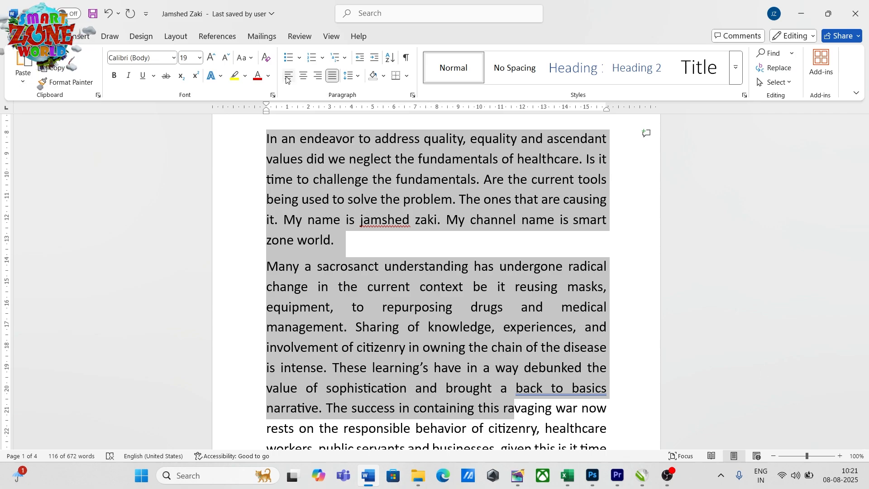
- Change the case of the selected body text to Capitalize Each Word
left_click(252, 59)
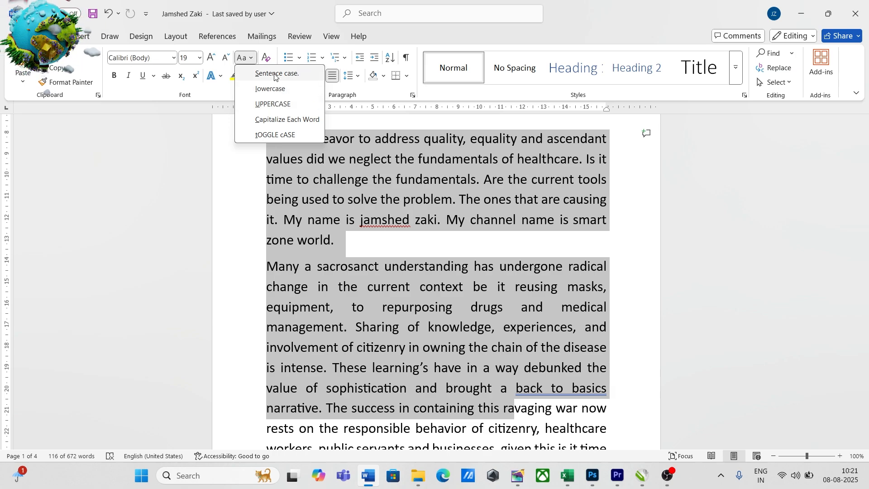
left_click(292, 121)
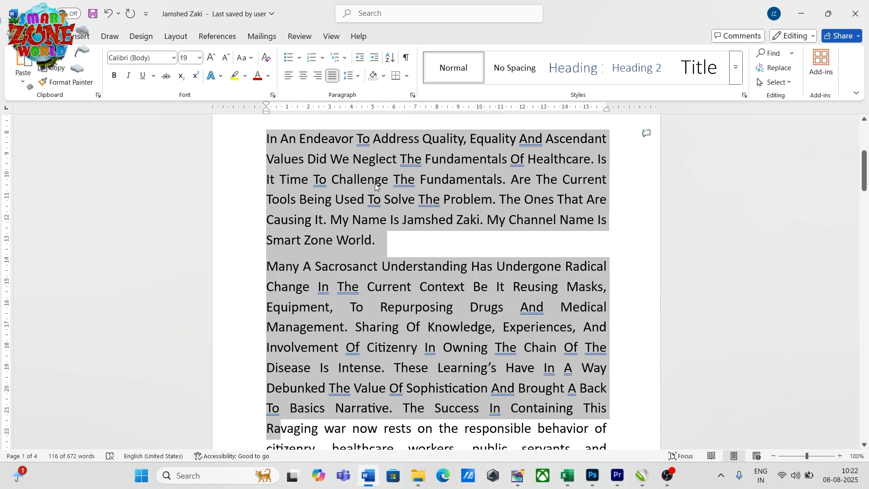
left_click(250, 57)
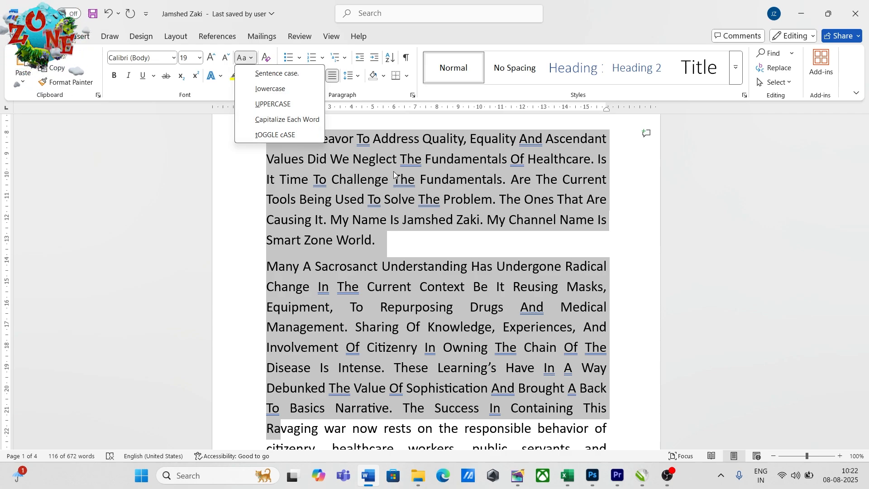
left_click(403, 181)
- Apply Toggle Case to the fourth name line at the beginning of the document
scroll(403, 181, "up", 5)
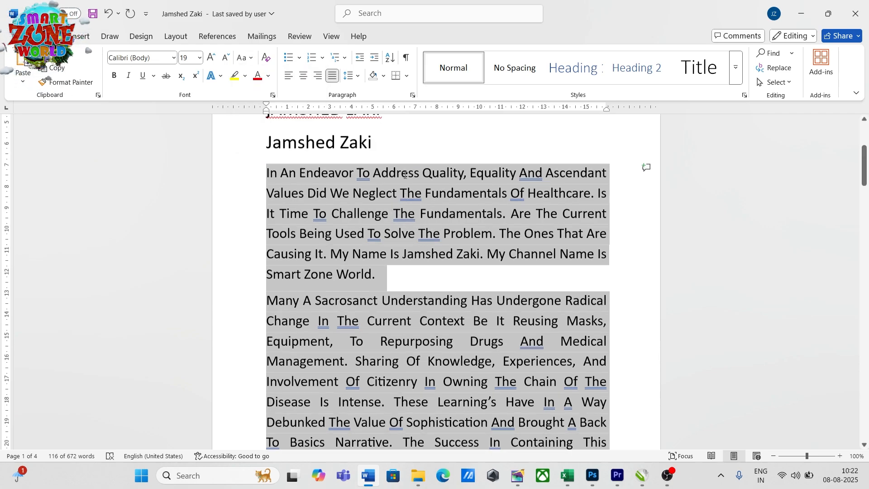
left_click(389, 245)
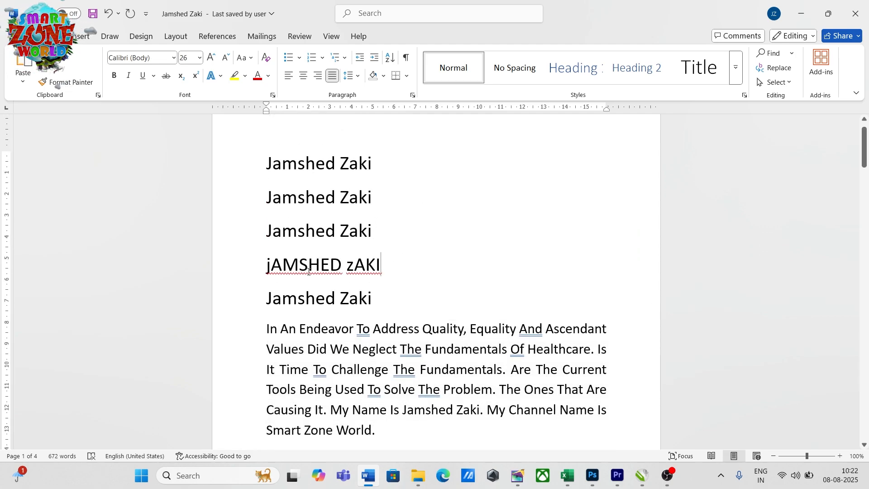
triple_click(381, 264)
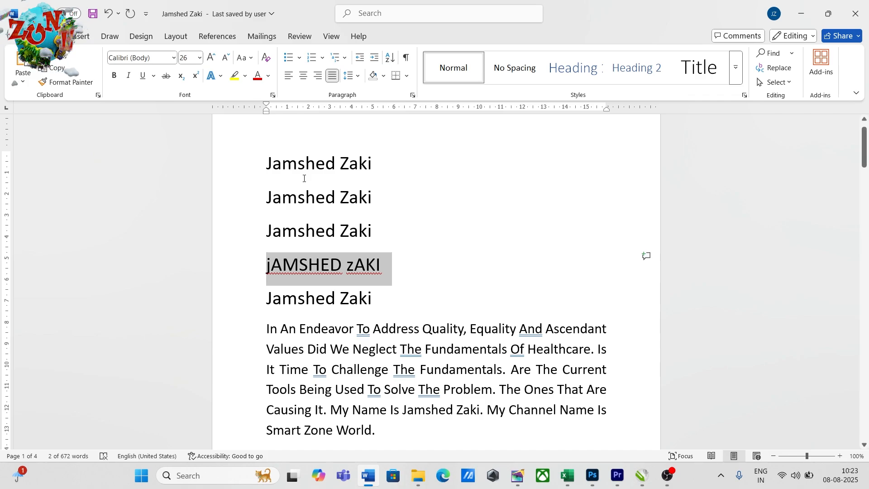
left_click(251, 59)
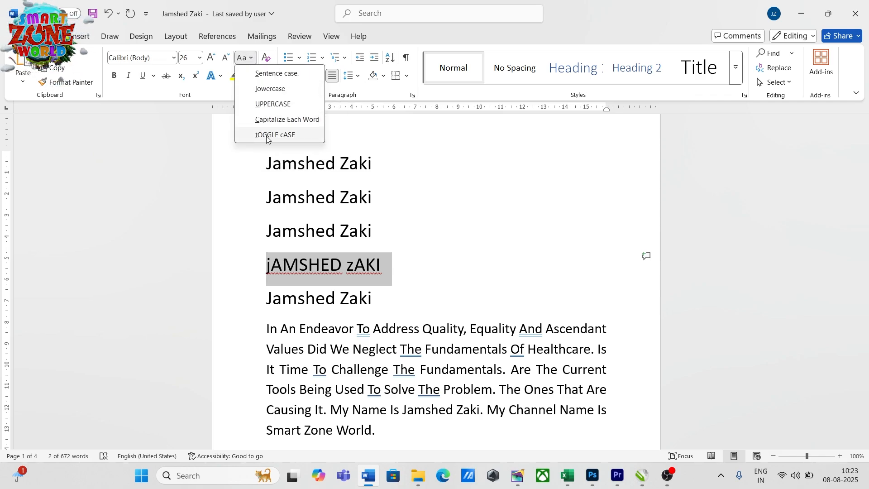
left_click(266, 136)
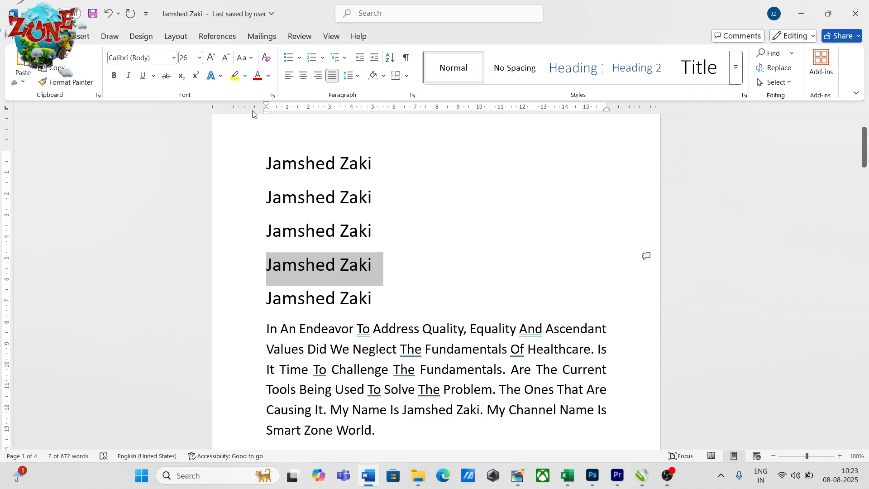
left_click(245, 57)
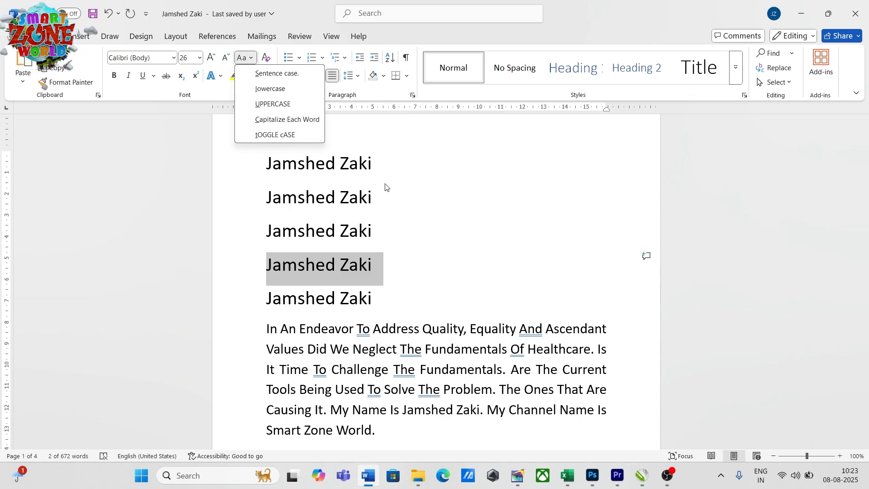
key("Escape")
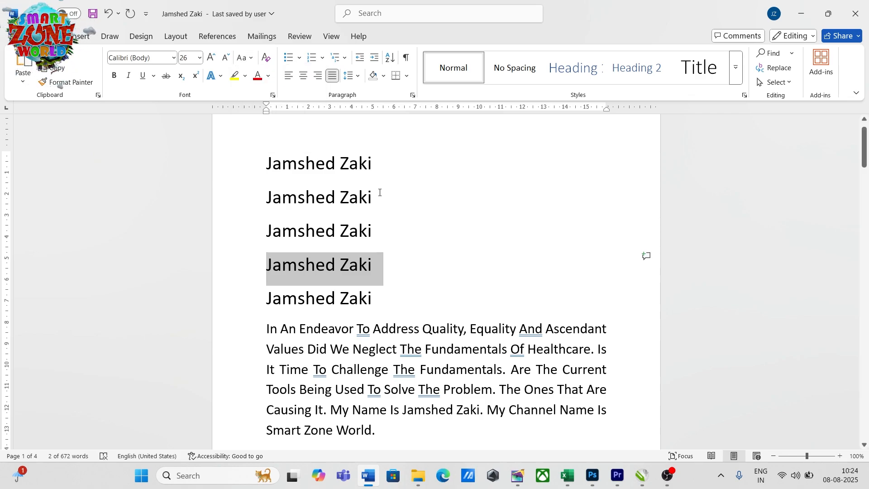
- Format the second and third name lines at the beginning of the document as small caps
left_click(379, 193)
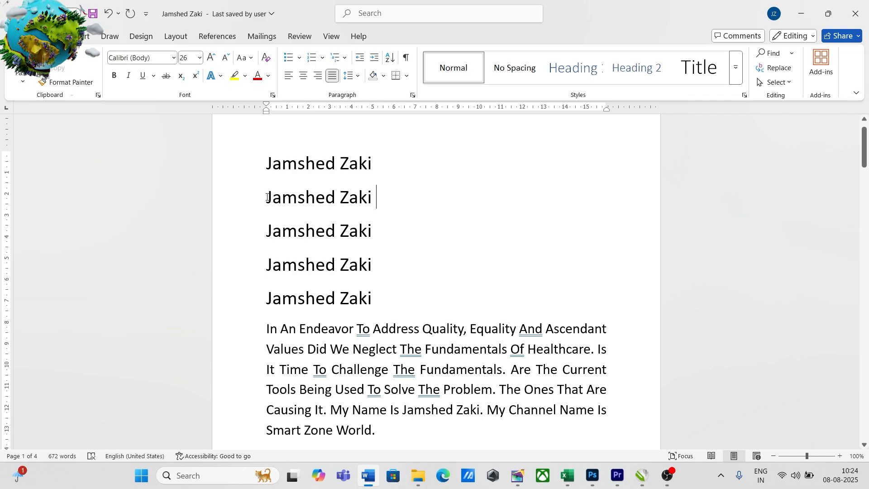
left_click_drag(267, 197, 389, 199)
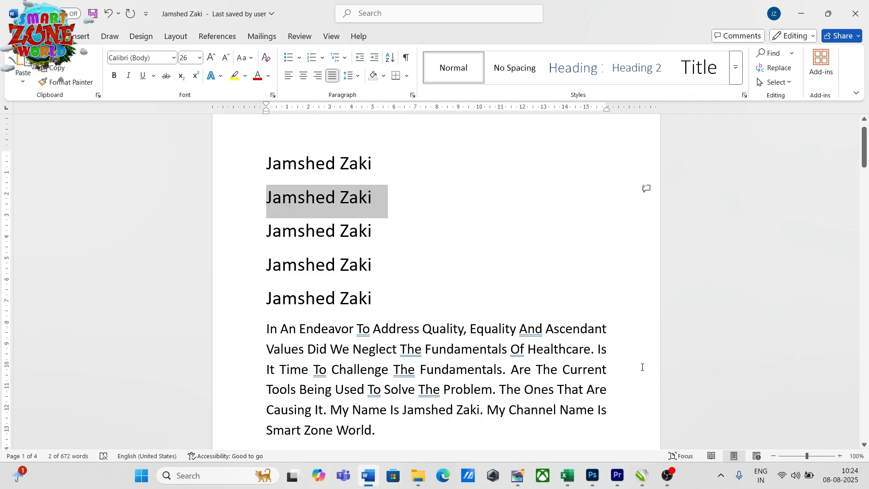
key("ctrl+shift+k")
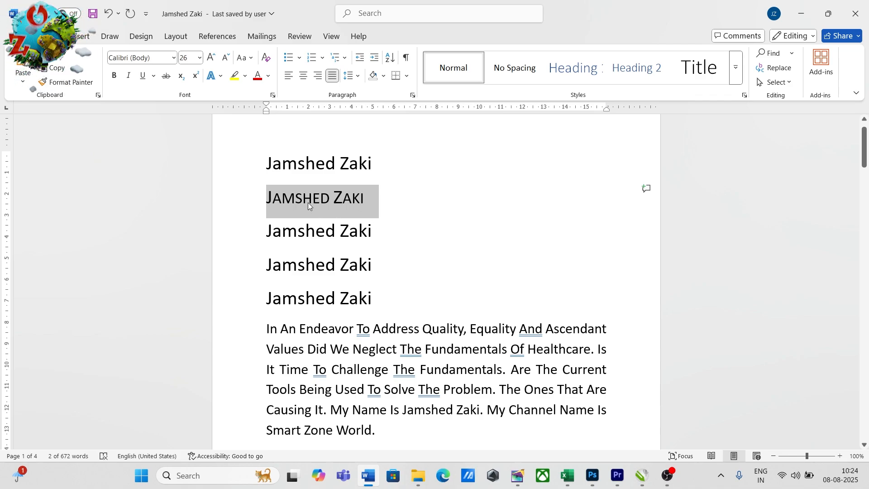
left_click(297, 239)
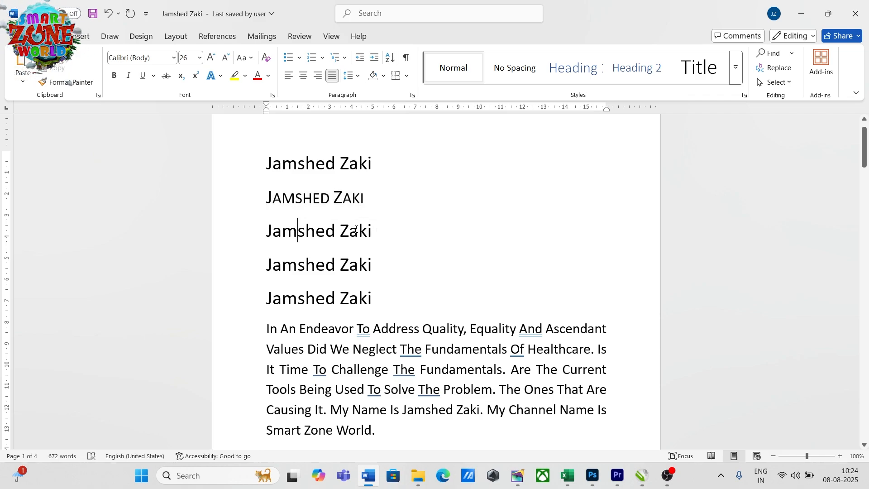
left_click_drag(266, 234, 369, 233)
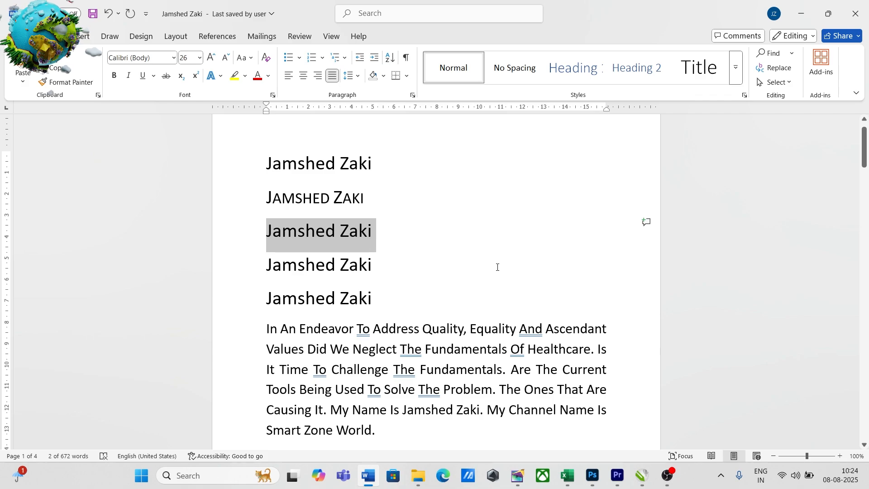
key("ctrl+shift+k")
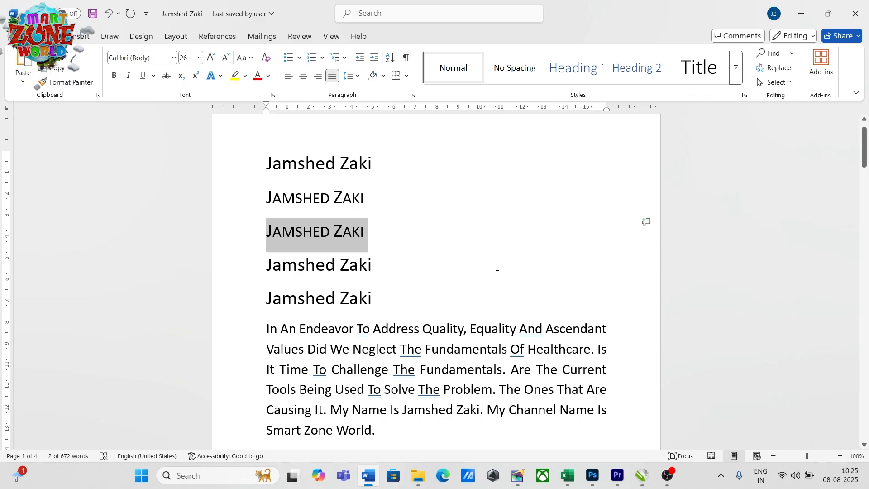
left_click(406, 333)
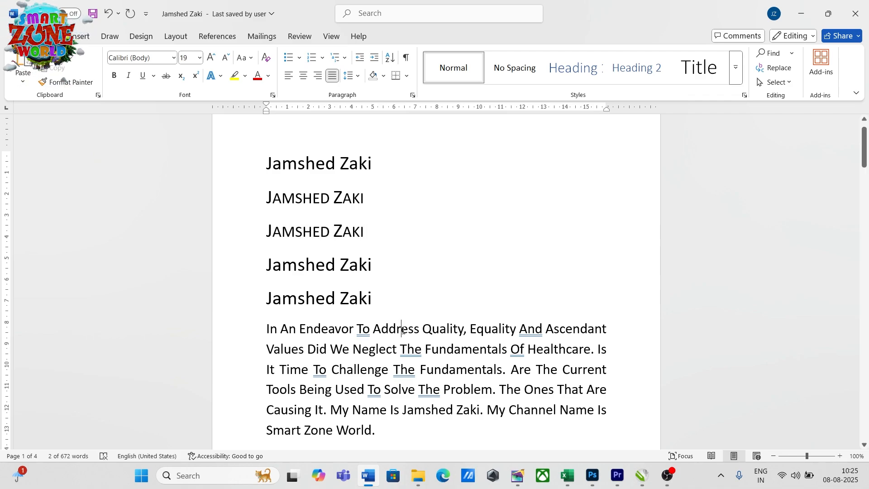
- Format the fourth name line, just below the two small-caps lines, as all caps
scroll(316, 312, "down", 1)
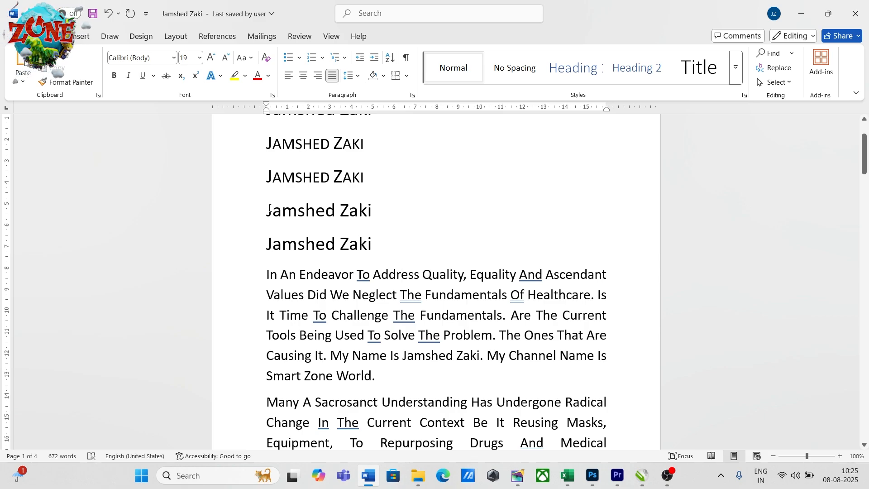
left_click_drag(268, 207, 367, 208)
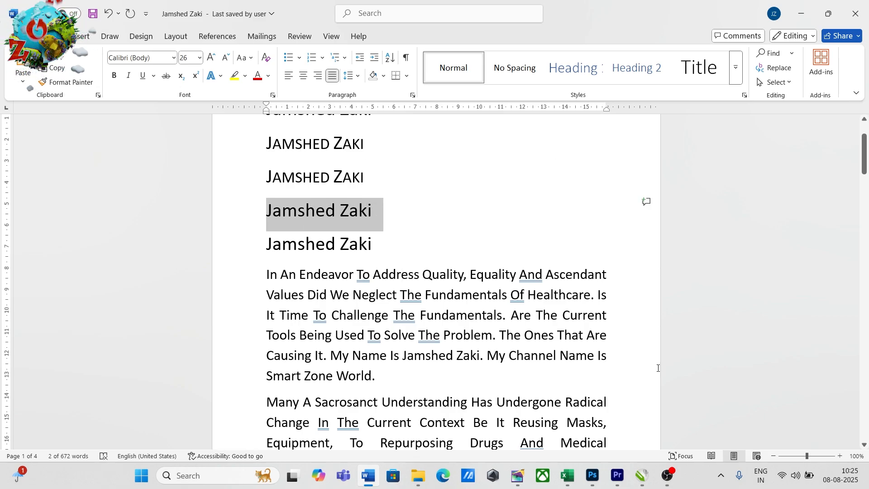
key("ctrl+shift+a")
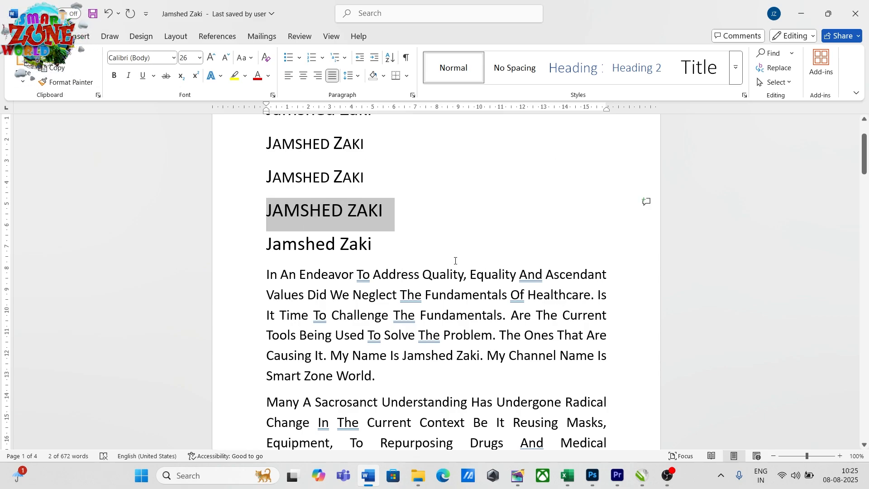
scroll(288, 275, "up", 2)
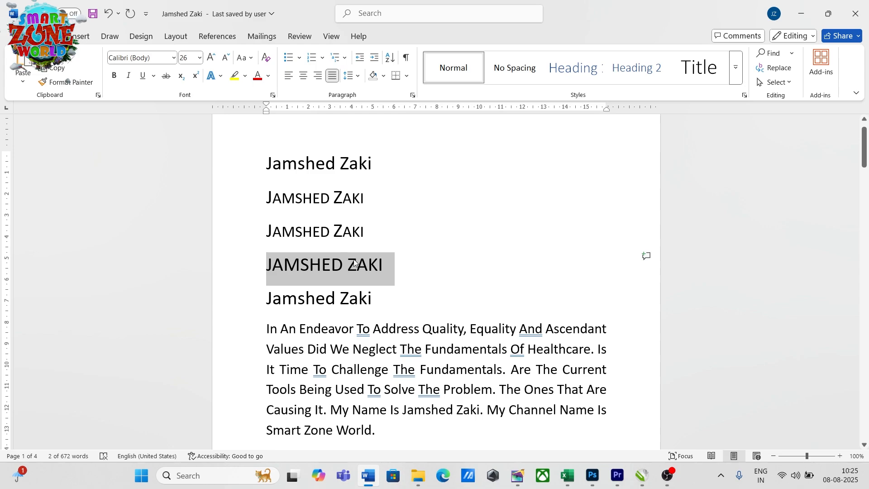
left_click(397, 281)
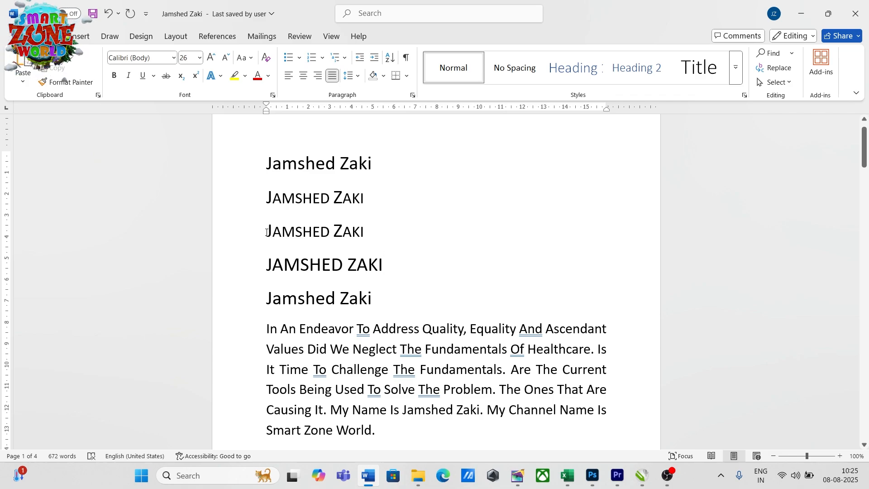
left_click_drag(264, 231, 353, 249)
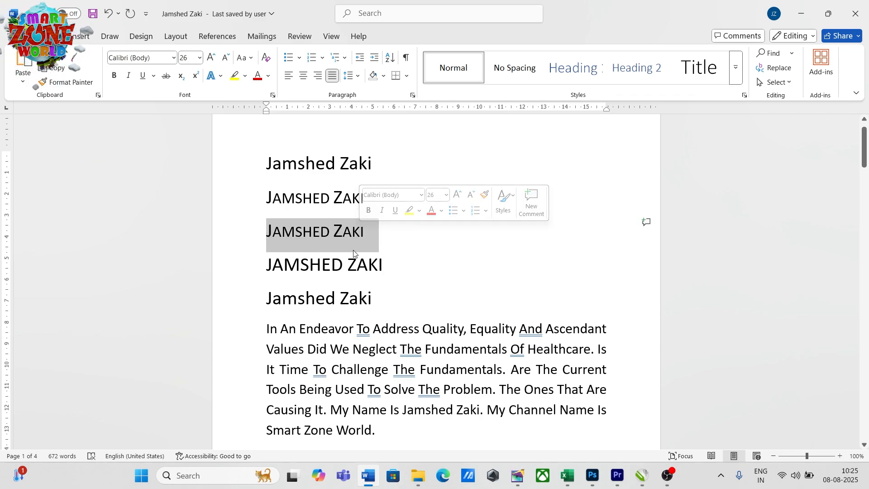
left_click(334, 236)
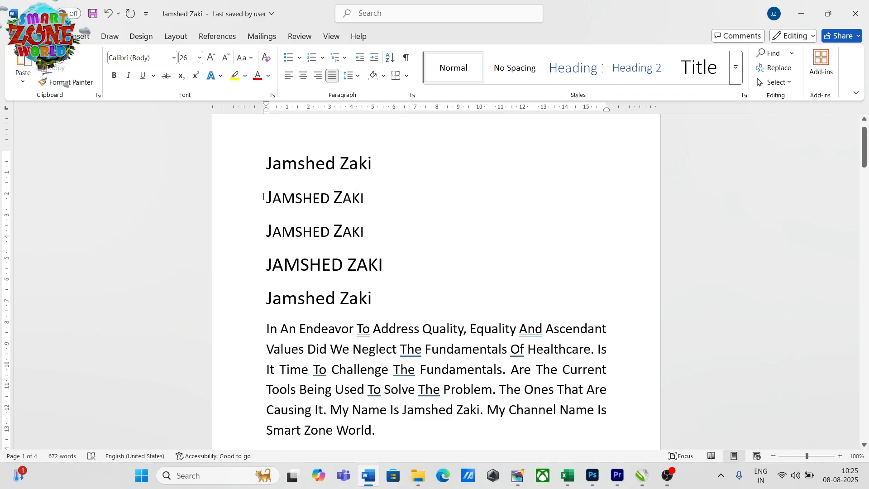
left_click_drag(263, 197, 356, 202)
left_click_drag(266, 232, 356, 226)
left_click(320, 232)
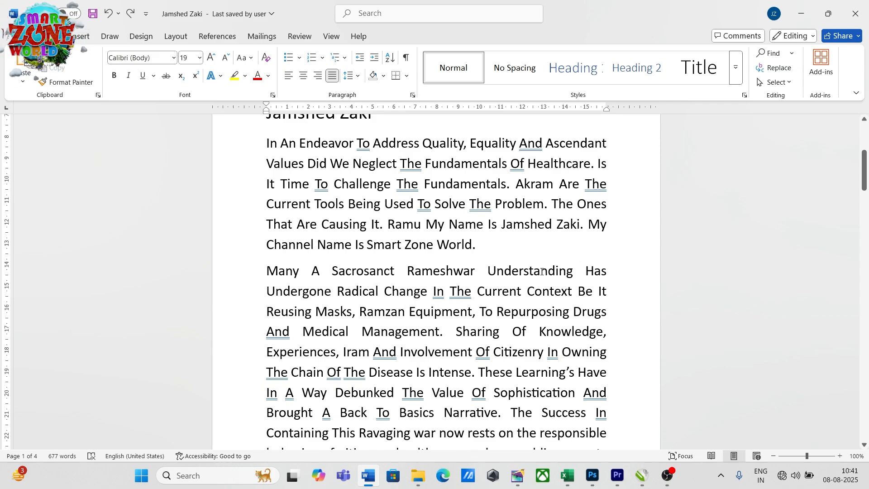
- Search the document for "change" and step through the matches
key("ctrl+f")
key("Return")
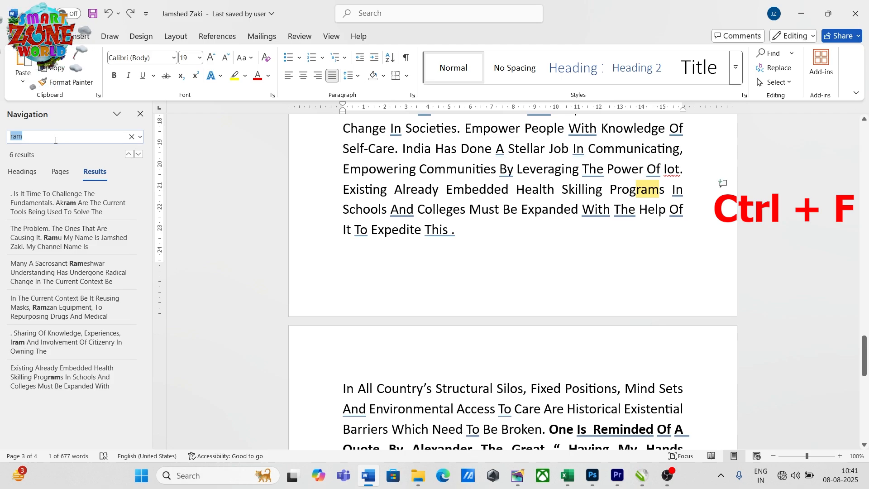
type("change")
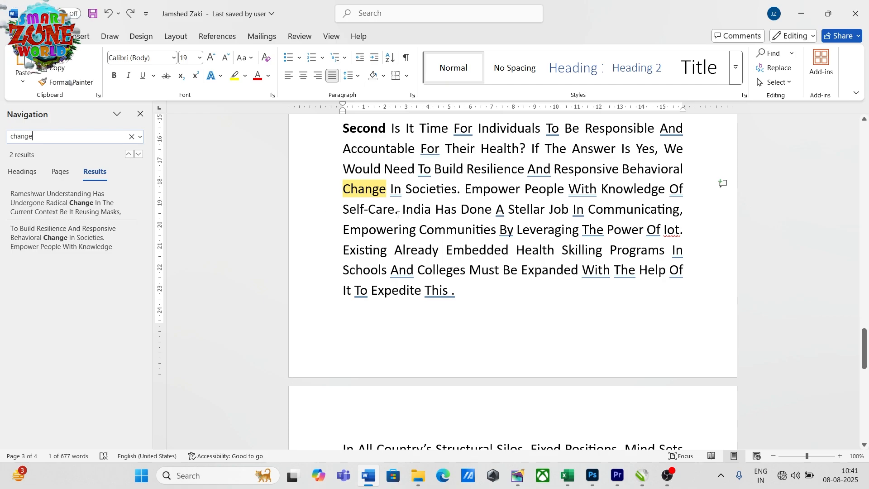
left_click(139, 154)
left_click(139, 154)
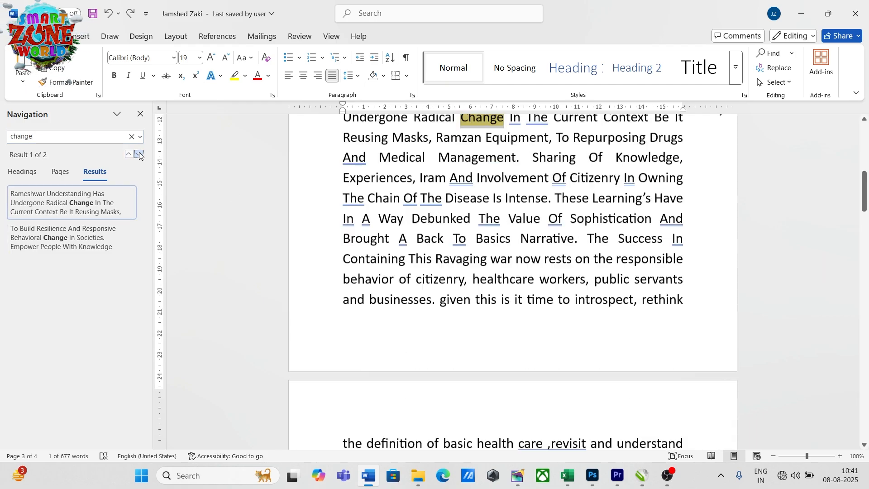
left_click(139, 154)
left_click(139, 155)
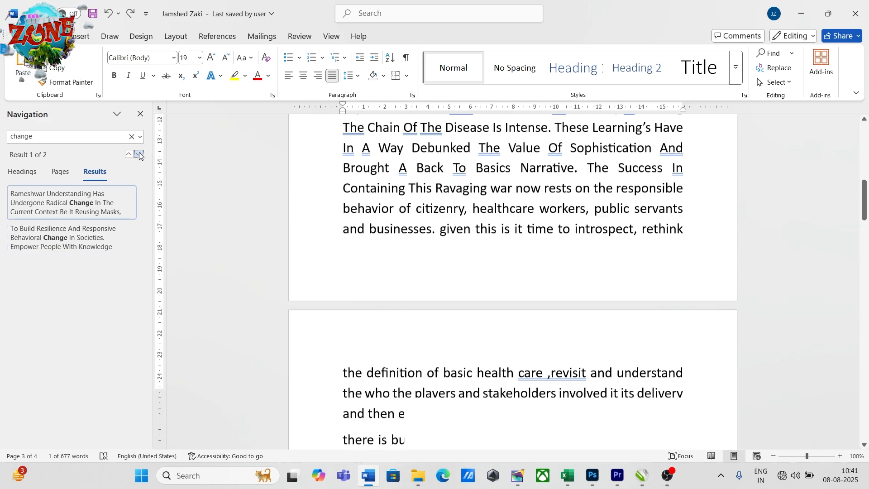
- Cycle once more through the matches for "change", wrapping from the last match back to the first
left_click(139, 155)
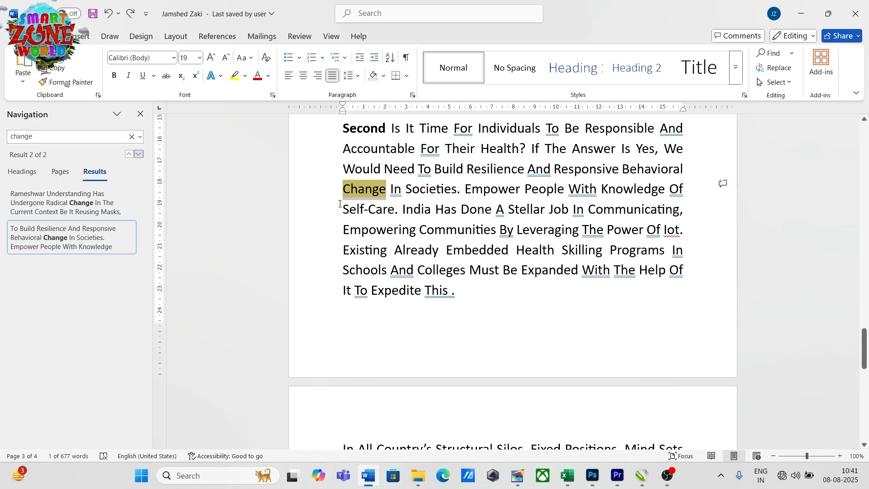
left_click(139, 154)
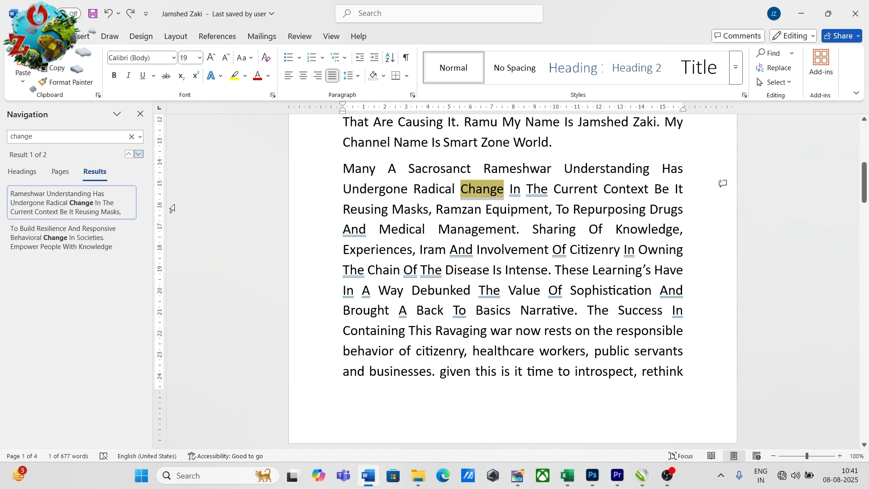
left_click(139, 154)
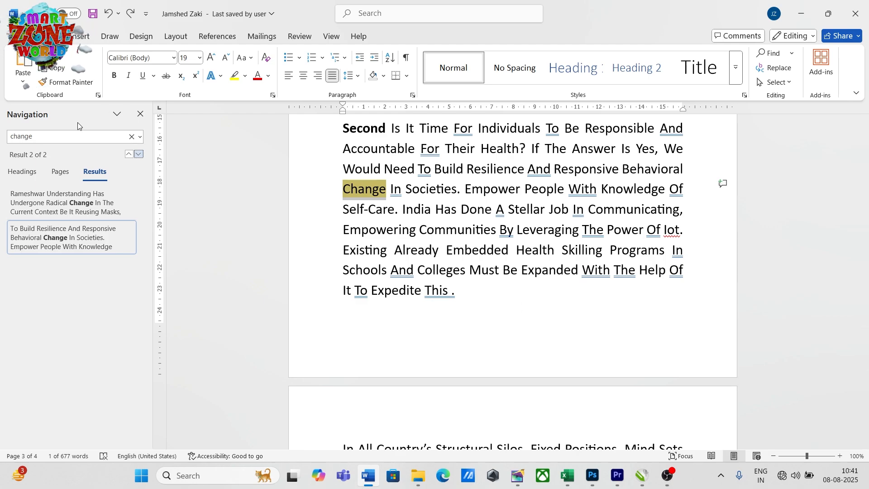
- Replace the search term with "done" and step repeatedly through its matches in the document
left_click(119, 136)
left_click(62, 137)
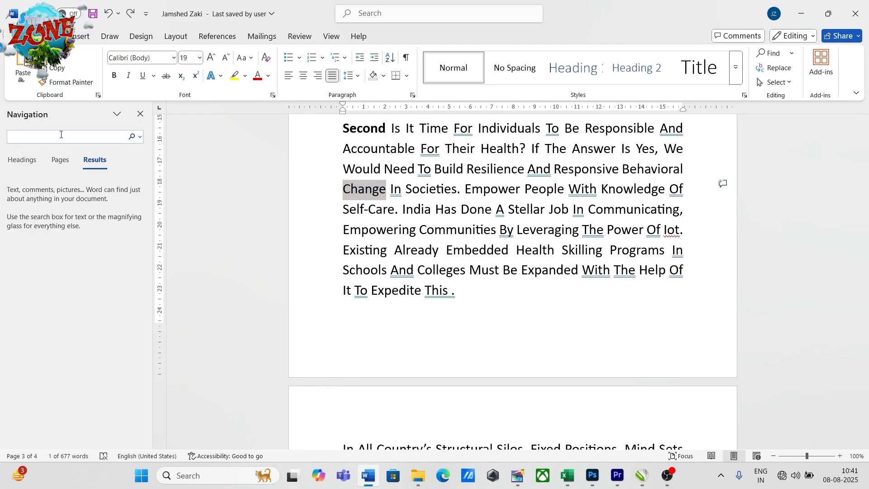
type("done")
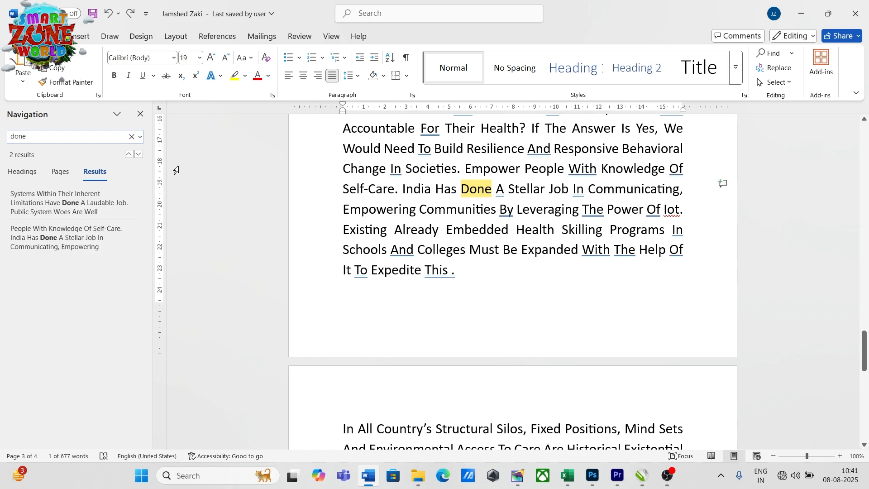
left_click(139, 154)
left_click(139, 154)
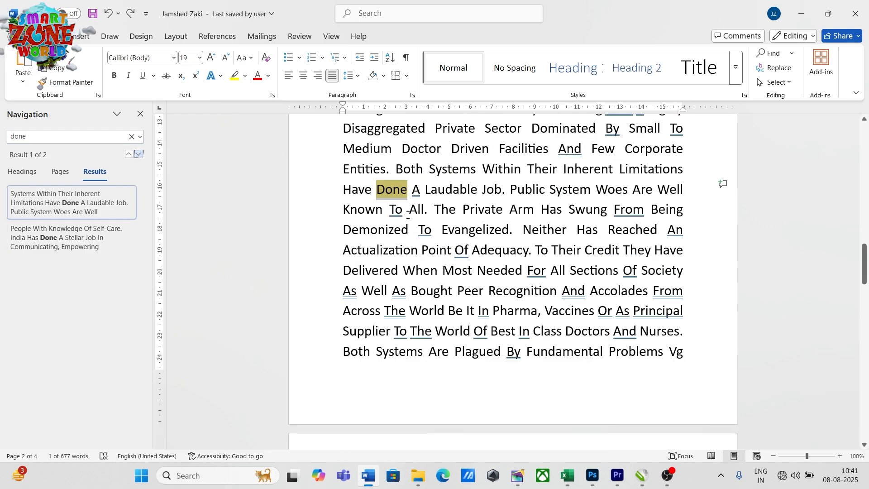
left_click(139, 155)
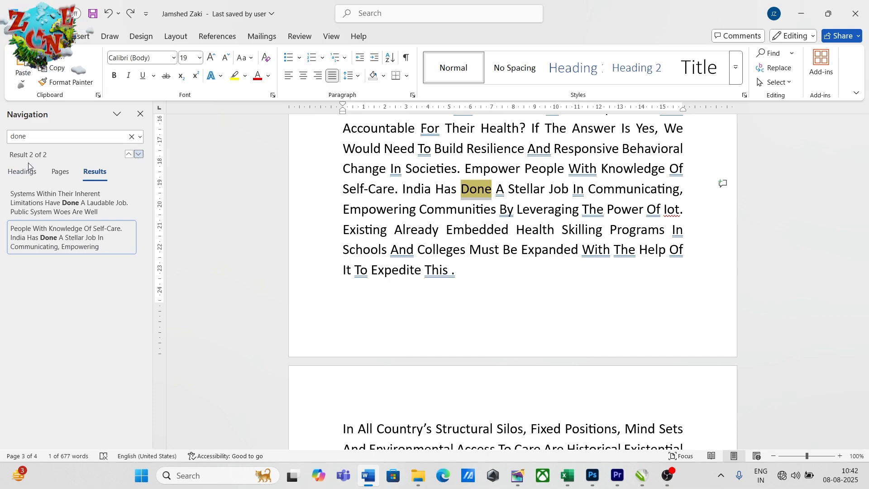
left_click(138, 155)
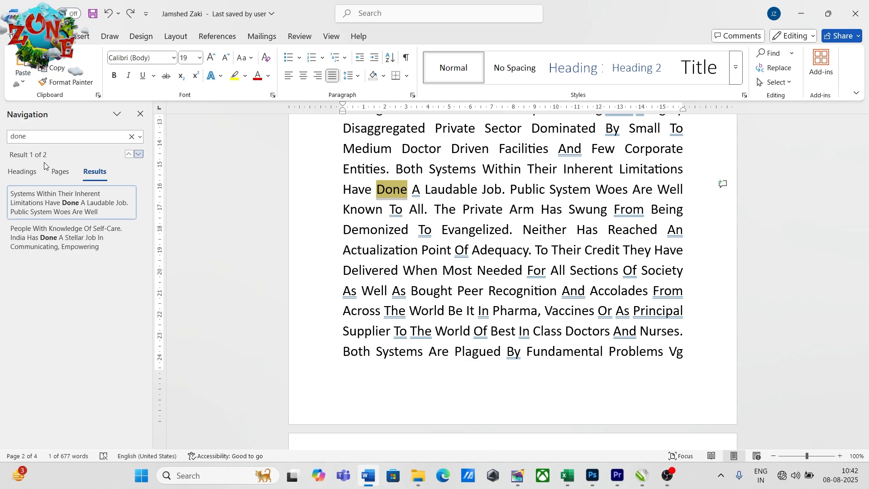
left_click(136, 155)
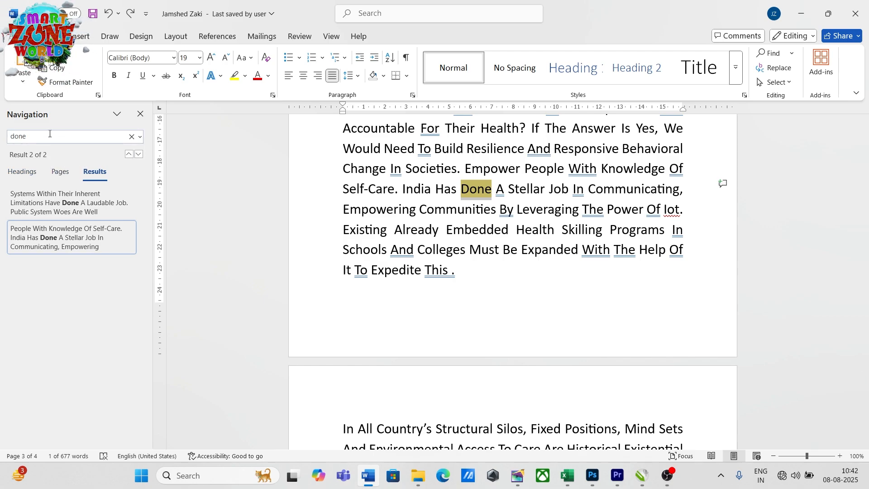
- Clear the previous search, search the document for "and", and look over the highlighted occurrences
left_click(131, 136)
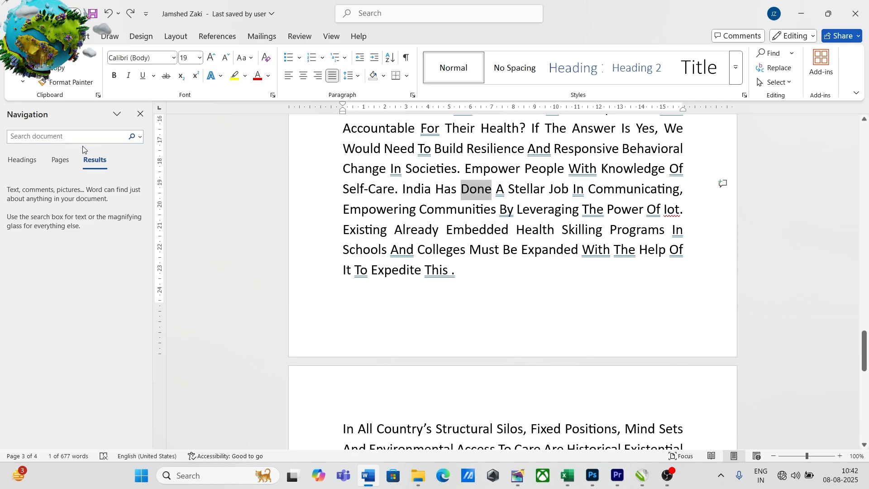
left_click(68, 138)
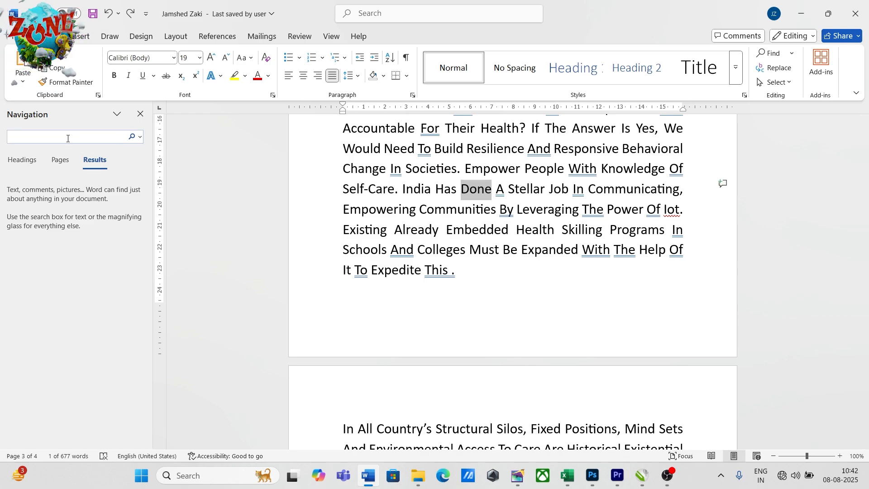
type("and")
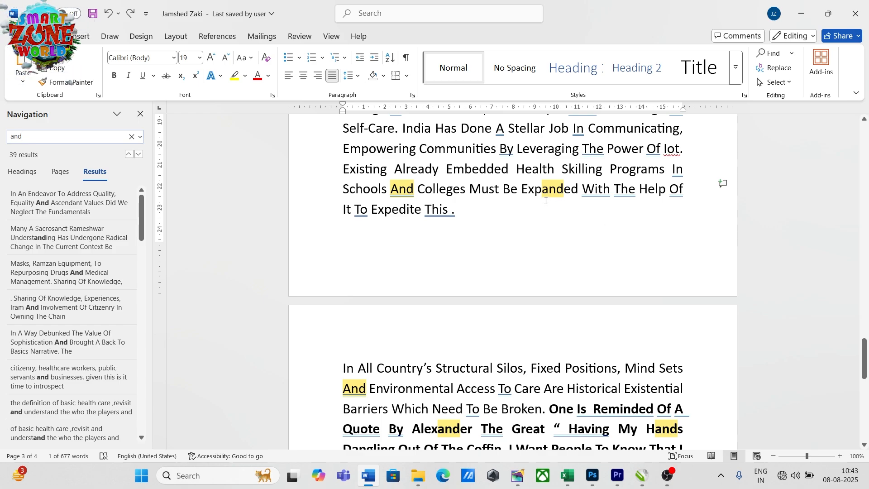
scroll(545, 201, "down", 2)
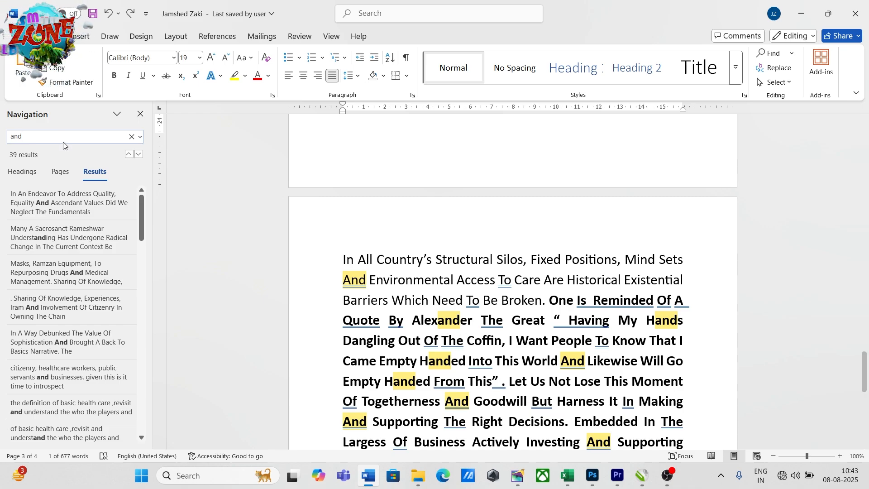
- Step forward through the matches for "and", past the document's end and on to the first match on page 2
left_click(139, 155)
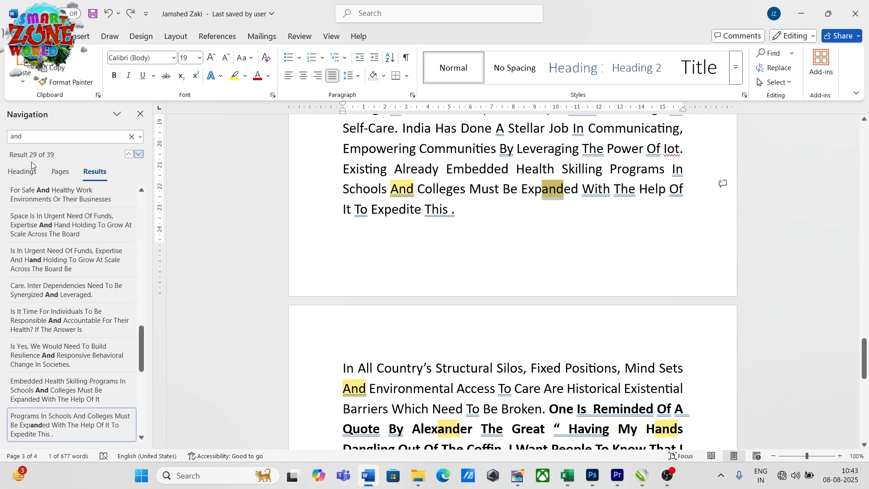
left_click(139, 155)
left_click(139, 155)
left_click(139, 155)
left_click(139, 155)
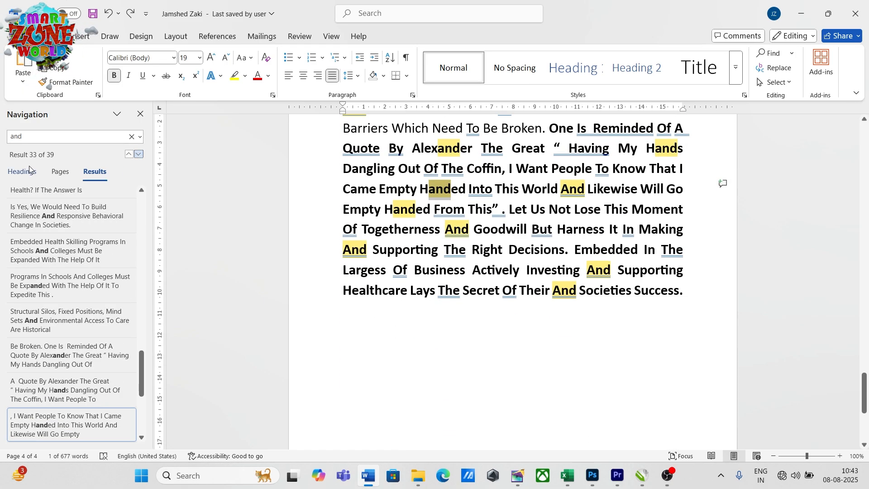
left_click(139, 155)
left_click(139, 156)
left_click(139, 156)
left_click(139, 155)
left_click(139, 155)
left_click(138, 155)
left_click(138, 155)
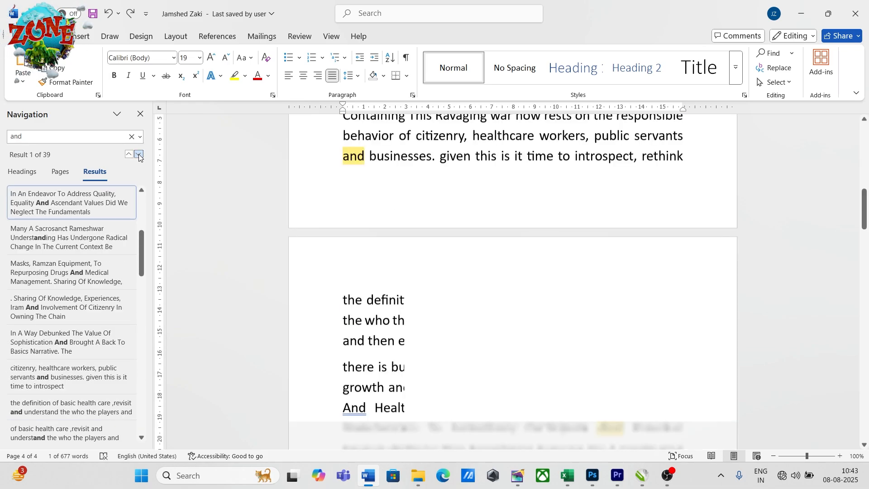
left_click(139, 155)
left_click(139, 155)
left_click(139, 155)
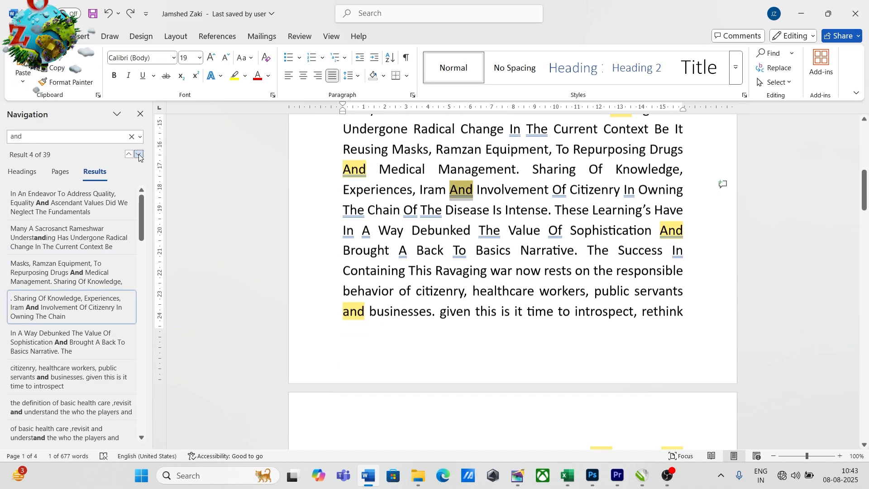
left_click(139, 155)
left_click(139, 155)
left_click(139, 155)
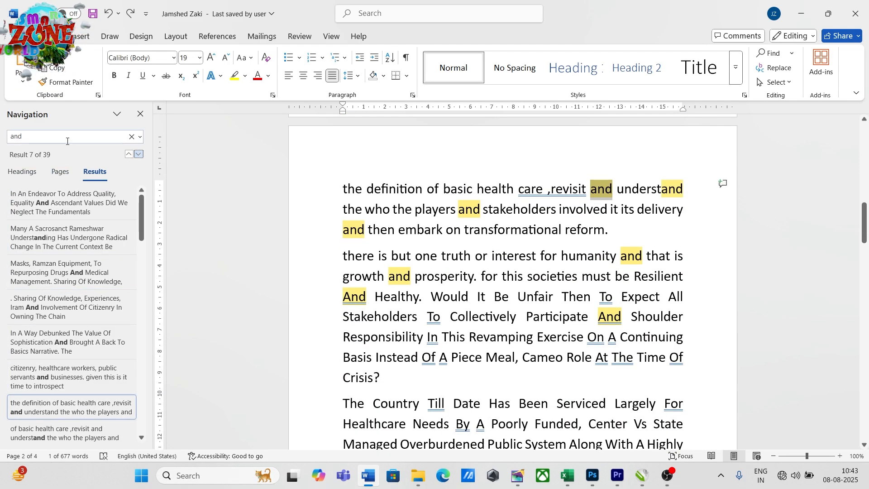
- Clear the previous search, search the document for "ram", and visit the match in "Iram" and the one in "Programs"
left_click(131, 137)
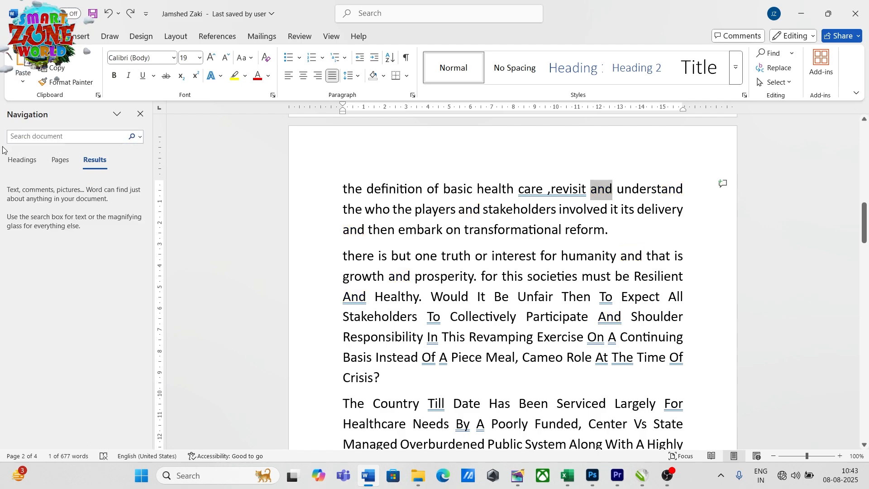
left_click(66, 135)
type("ram")
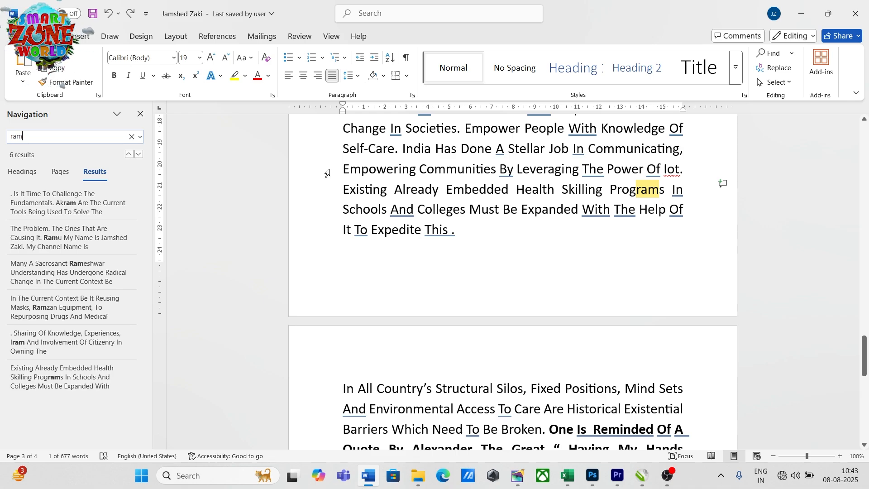
left_click(129, 153)
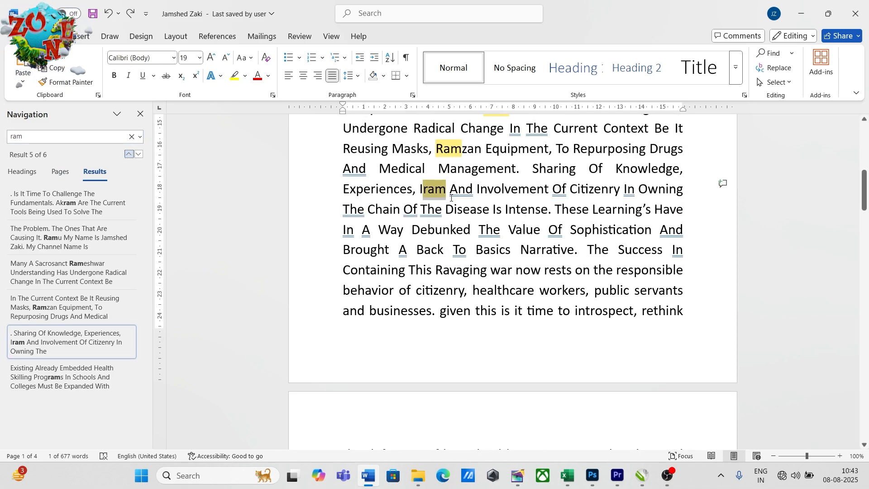
left_click(138, 154)
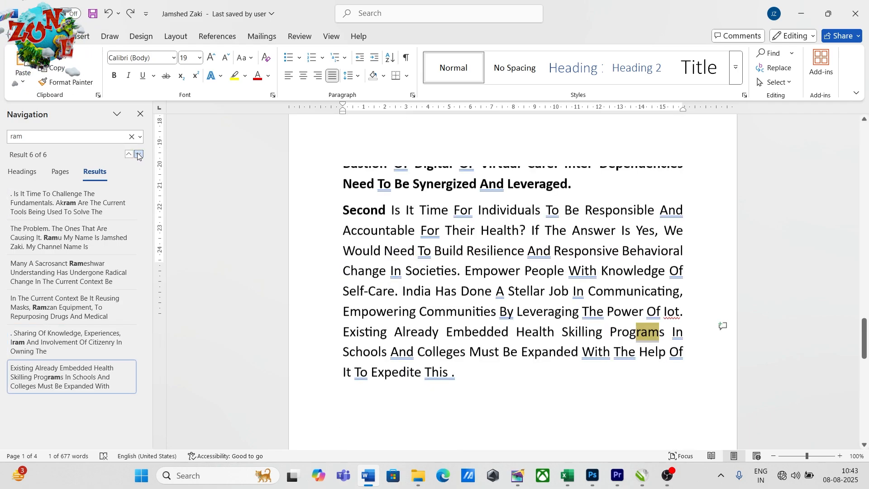
scroll(393, 221, "down", 2)
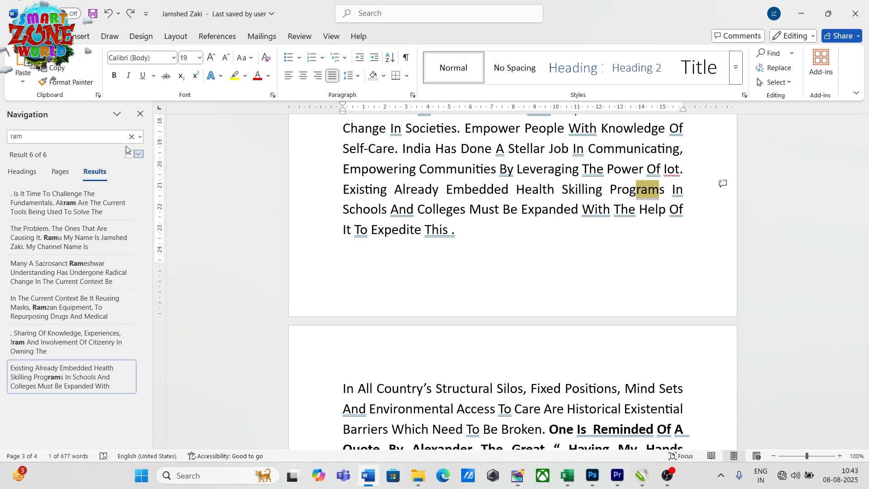
- Step through every "ram" match from the first to the last, return to the first, and close the search
left_click(138, 154)
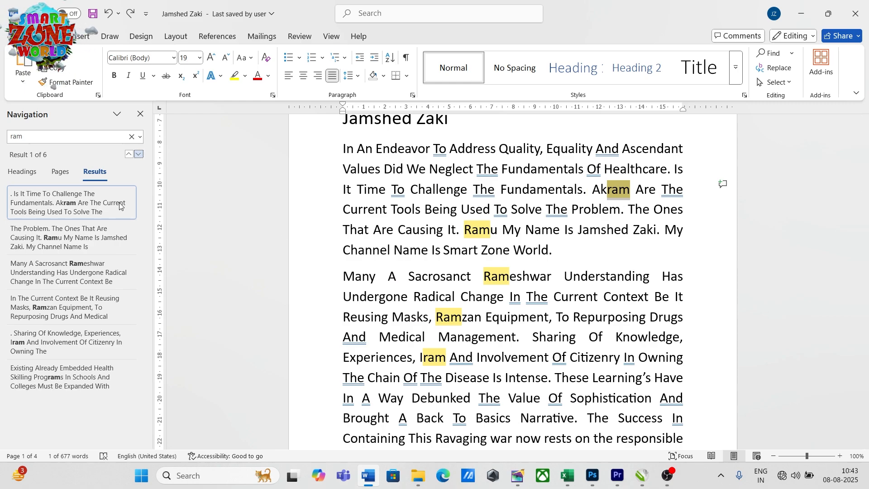
left_click(139, 155)
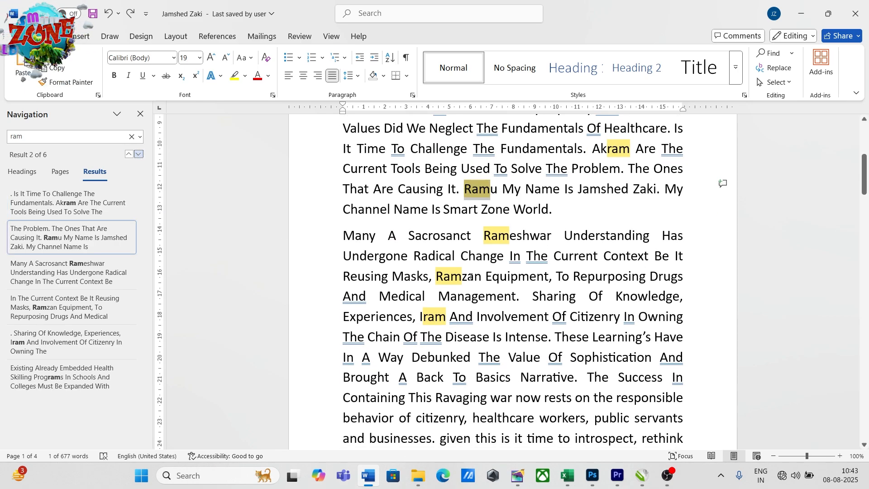
left_click(138, 154)
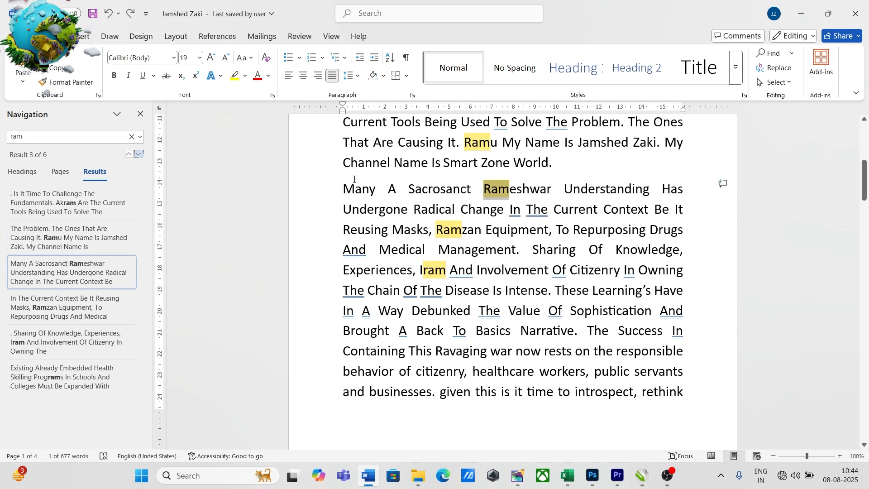
left_click(138, 154)
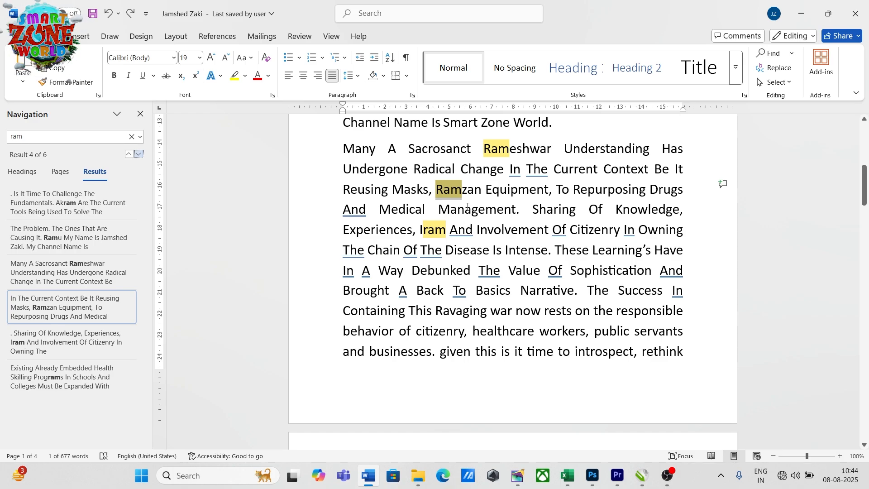
left_click(138, 154)
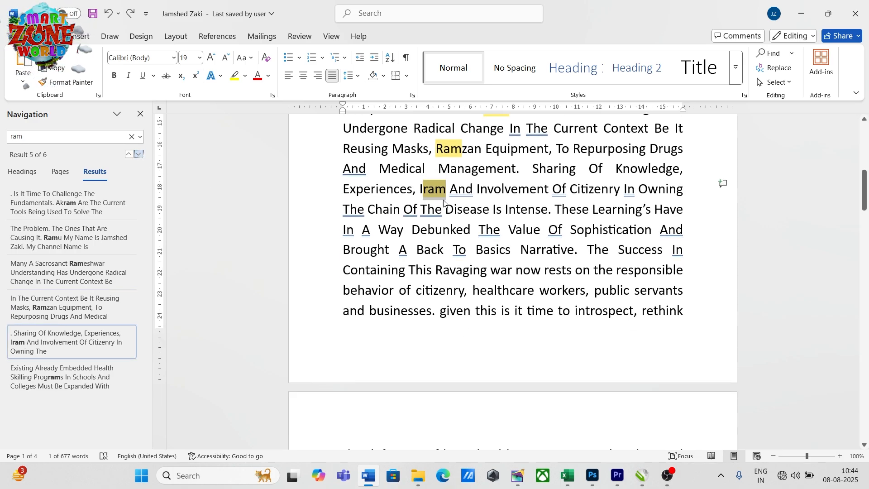
left_click(139, 154)
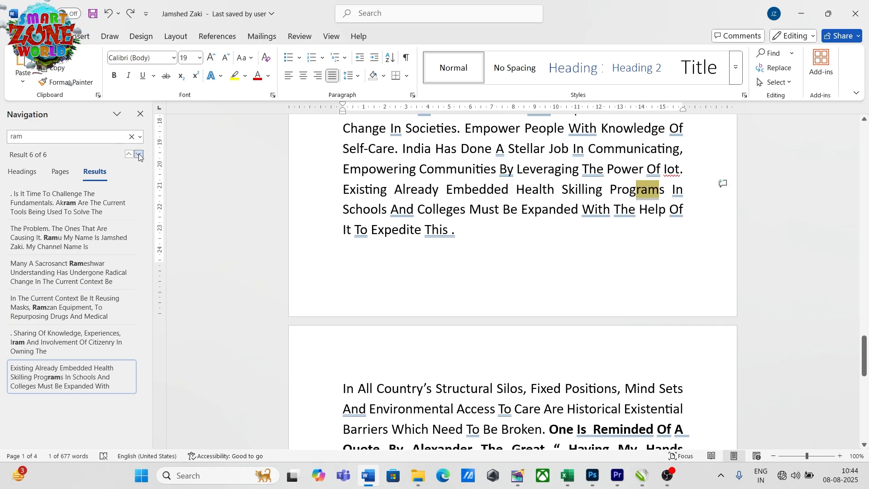
left_click(139, 154)
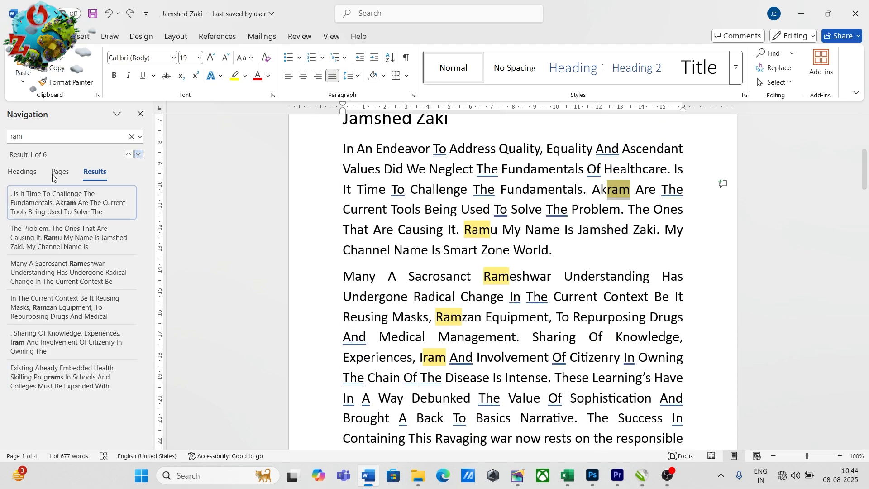
left_click(140, 114)
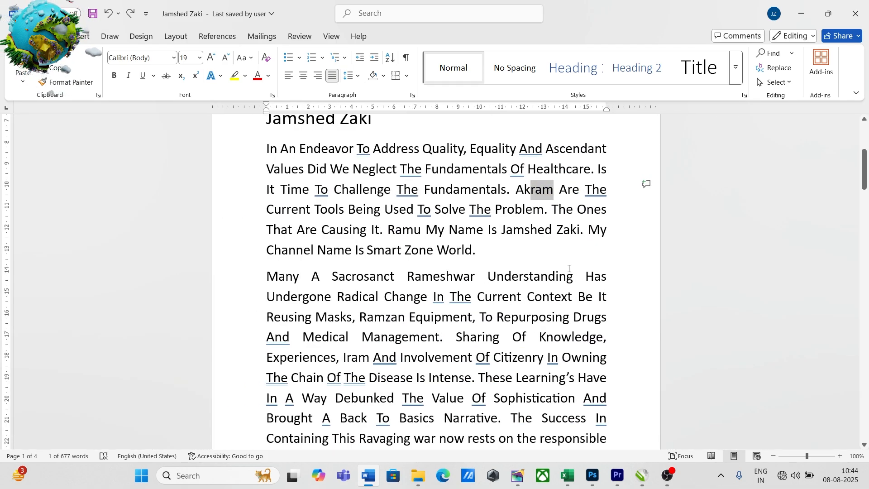
- Replace every occurrence of "ram" in the document with "shyam" and close Find and Replace
left_click(478, 226)
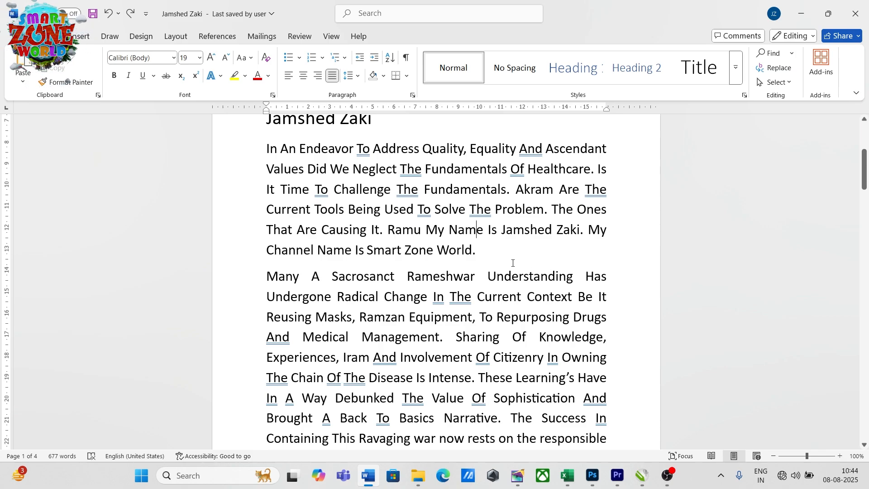
key("ctrl+h")
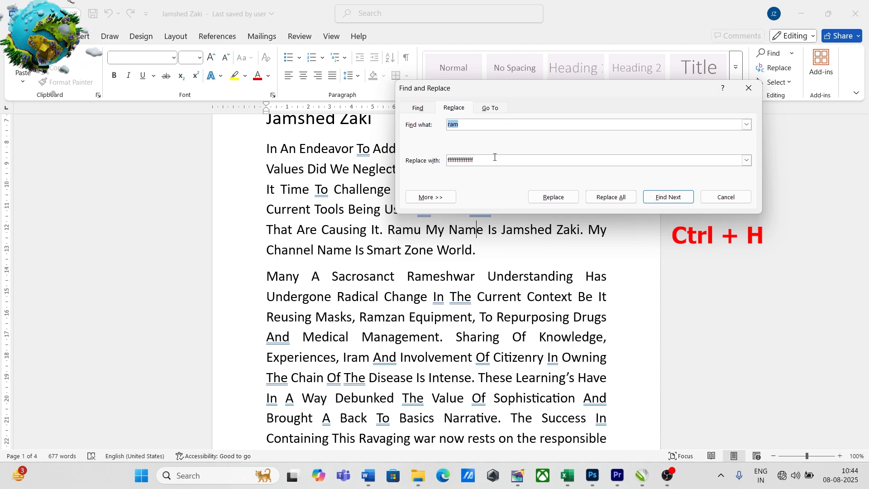
type("ram")
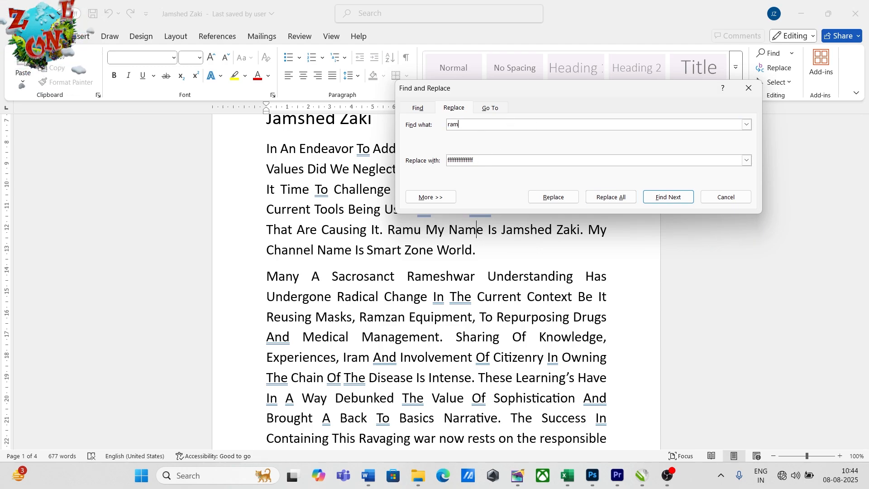
double_click(494, 161)
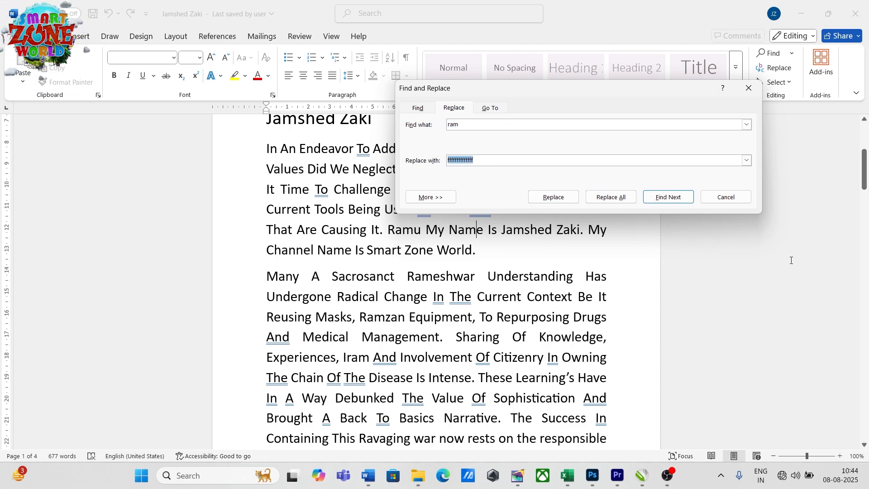
type("shyam")
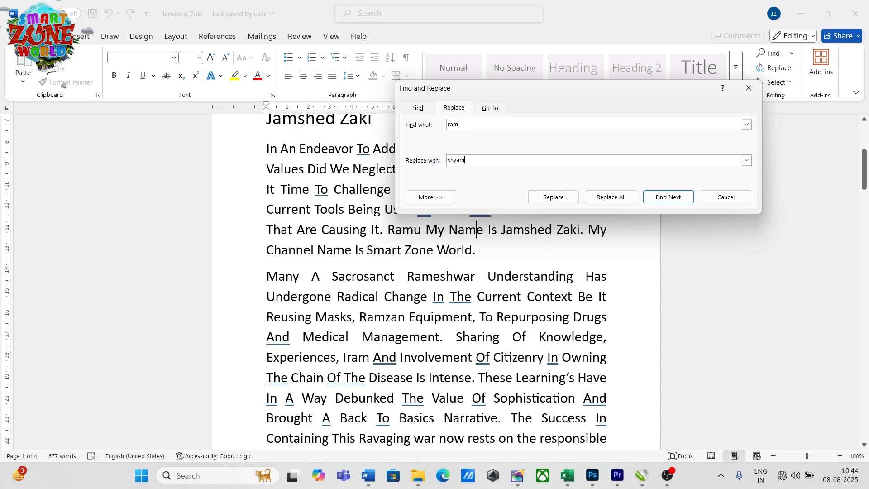
left_click_drag(639, 88, 361, 79)
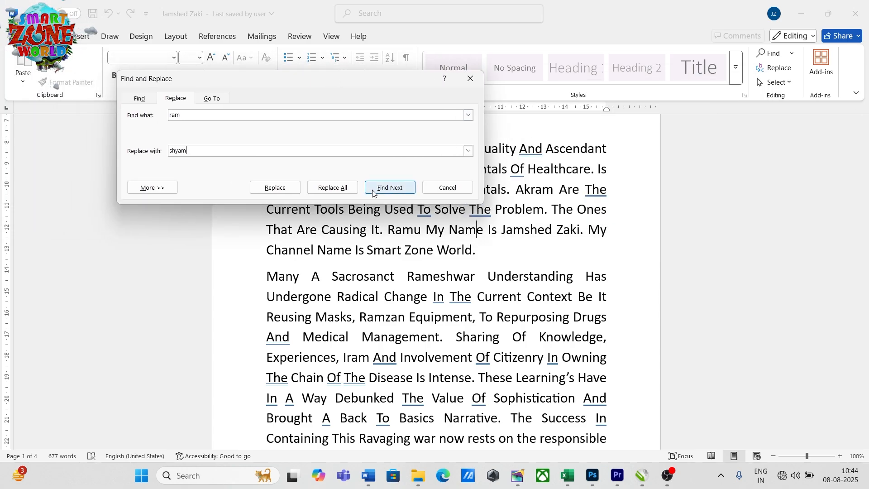
left_click(340, 193)
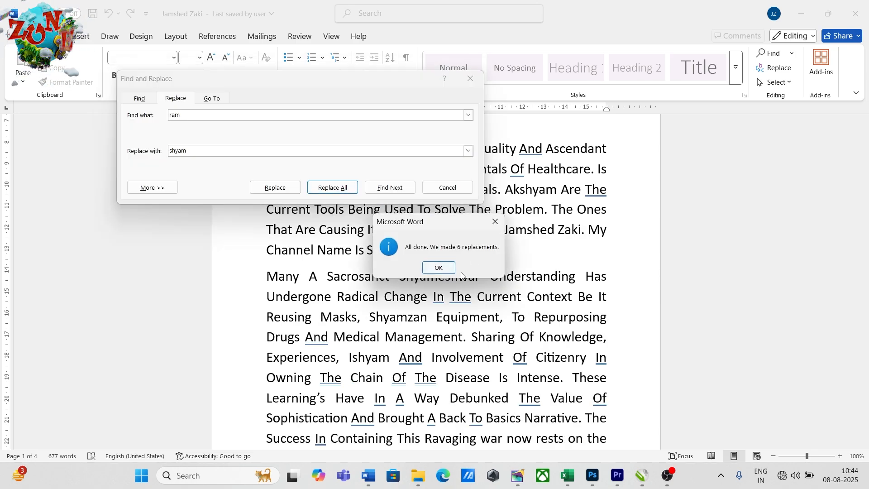
left_click(438, 268)
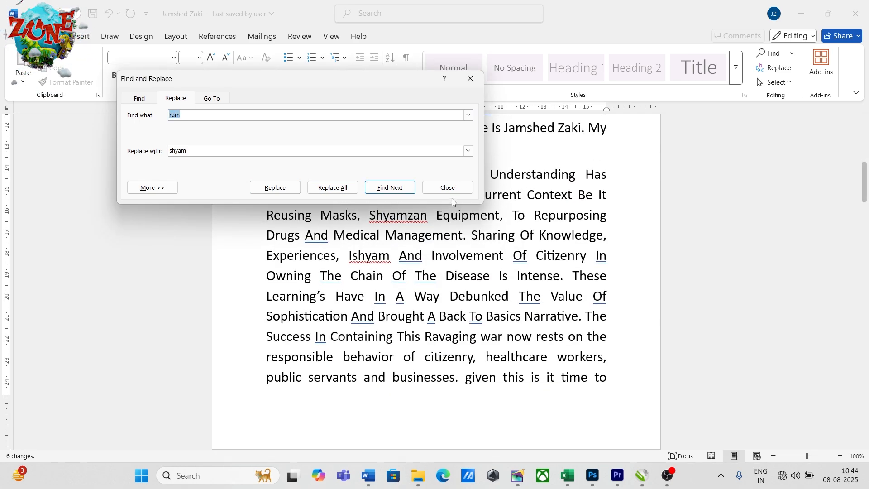
left_click(448, 187)
- Look over the replaced words in the first two body paragraphs, and undo the "ram" to "shyam" replacement
scroll(531, 228, "up", 5)
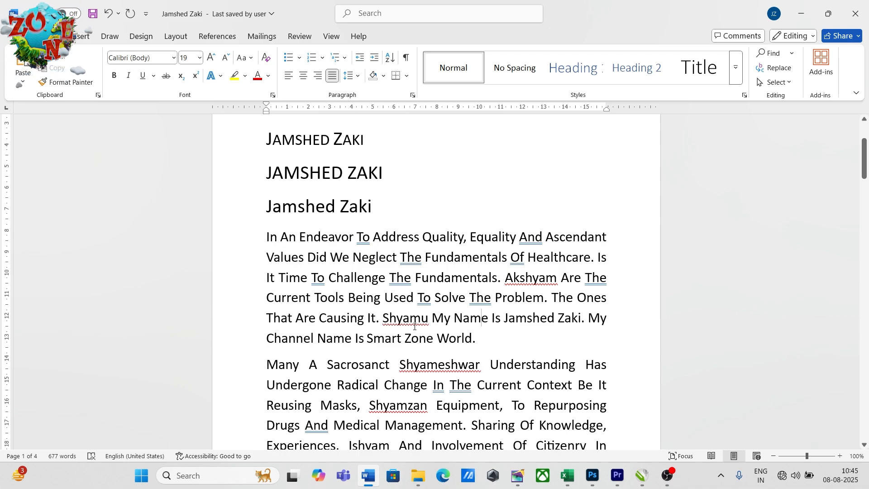
scroll(414, 320, "down", 1)
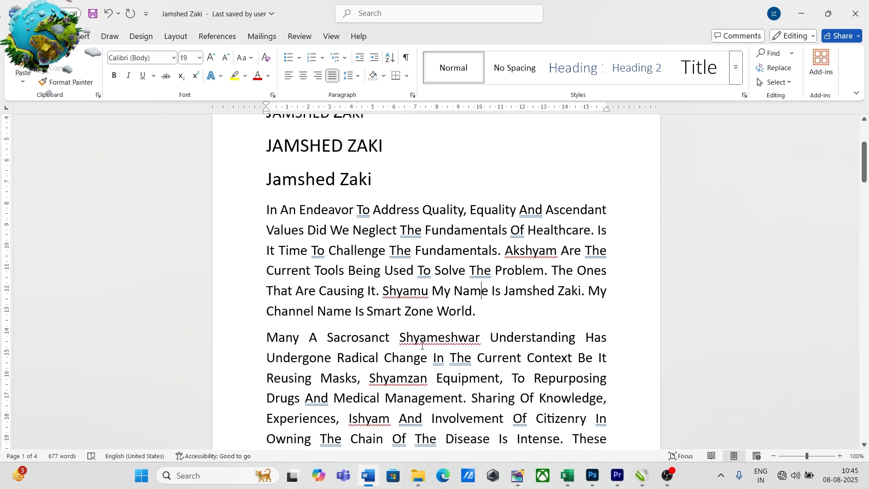
scroll(452, 345, "down", 1)
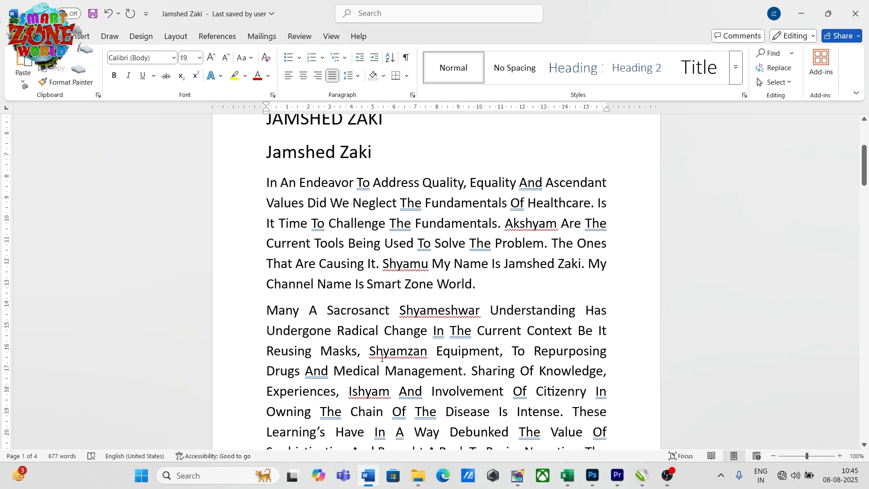
scroll(382, 355, "down", 2)
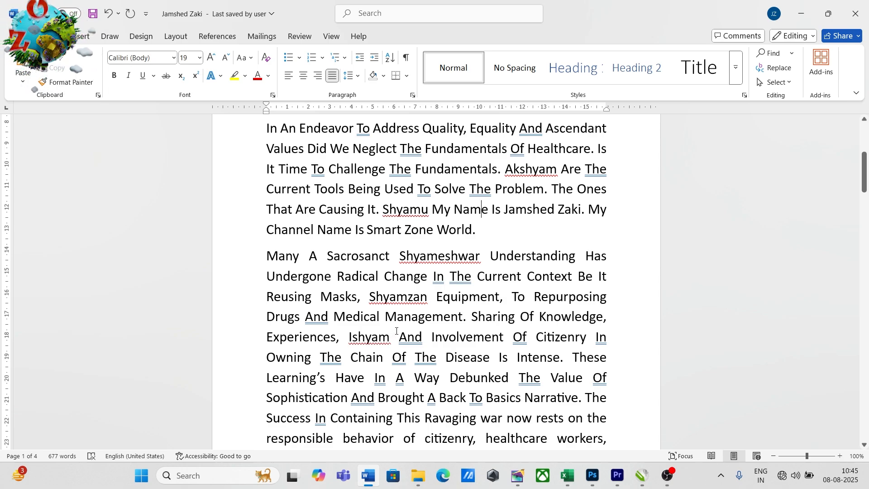
scroll(430, 268, "up", 1)
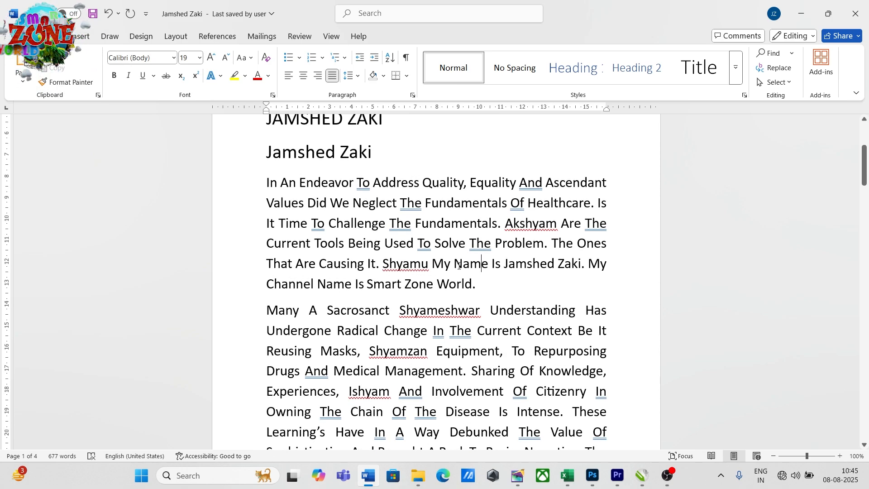
key("ctrl+z")
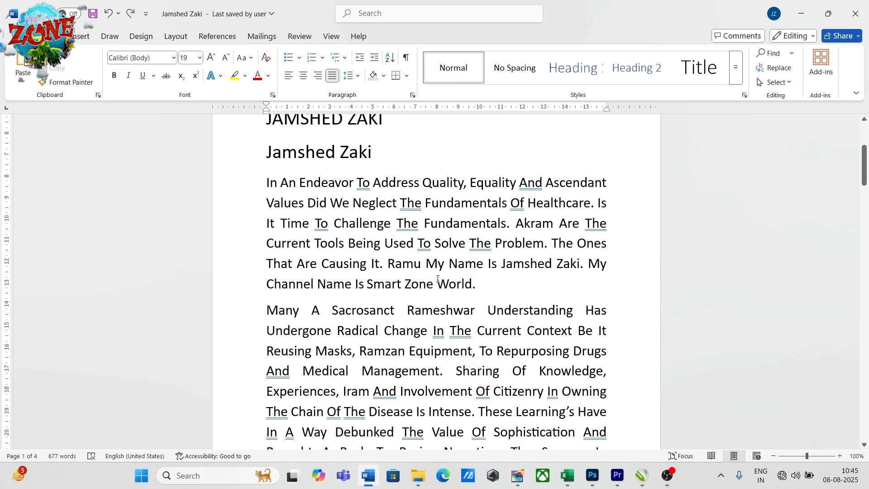
- Set Find and Replace to find "and" and replace it with "&"
key("ctrl+g")
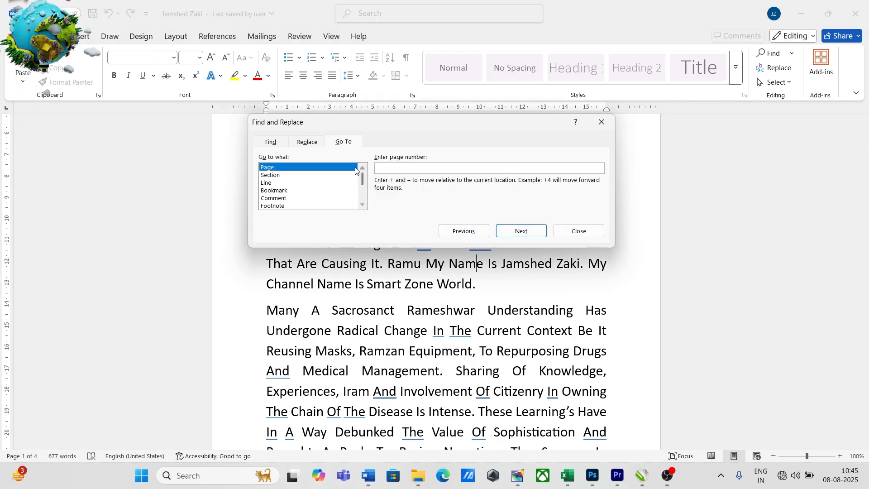
left_click(306, 142)
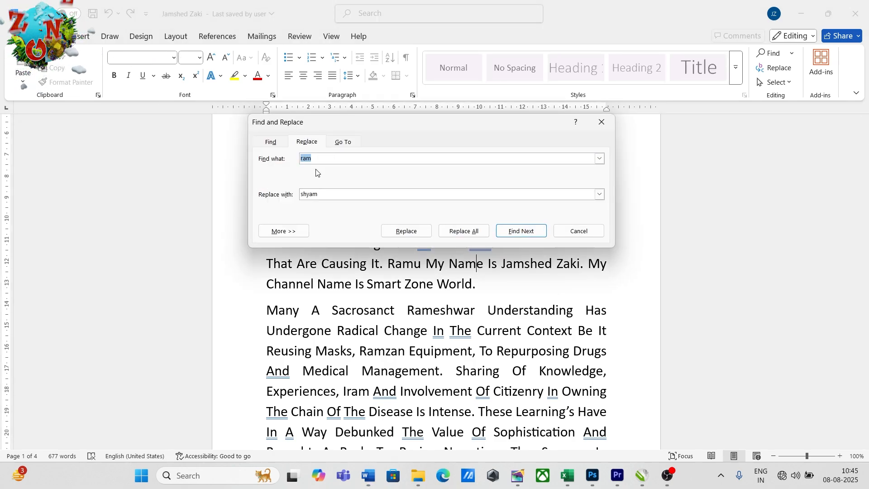
type("and")
left_click_drag(328, 195, 248, 197)
type("&")
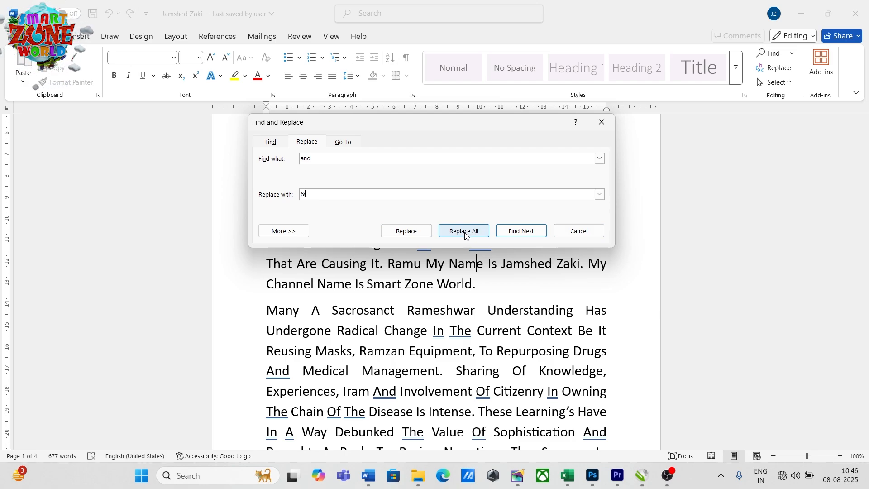
- Skip the match inside "Understanding" and replace the following "and" matches on page 1 with "&" one by one
left_click(527, 233)
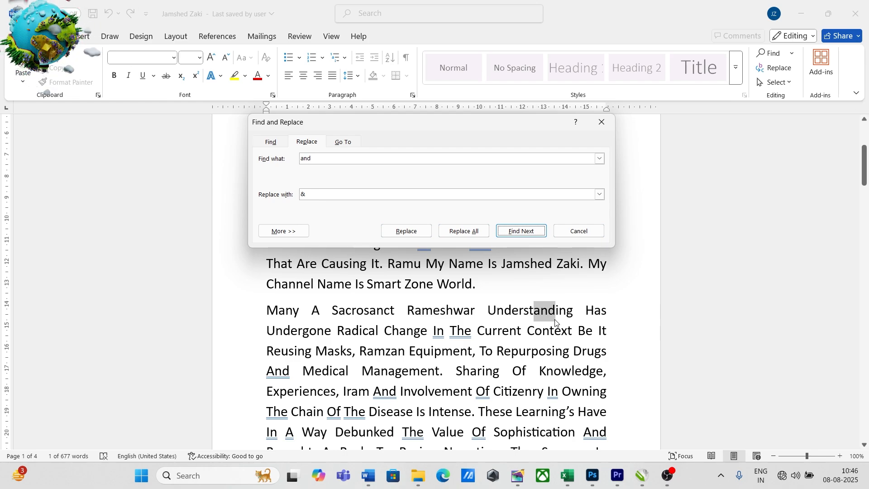
left_click(519, 232)
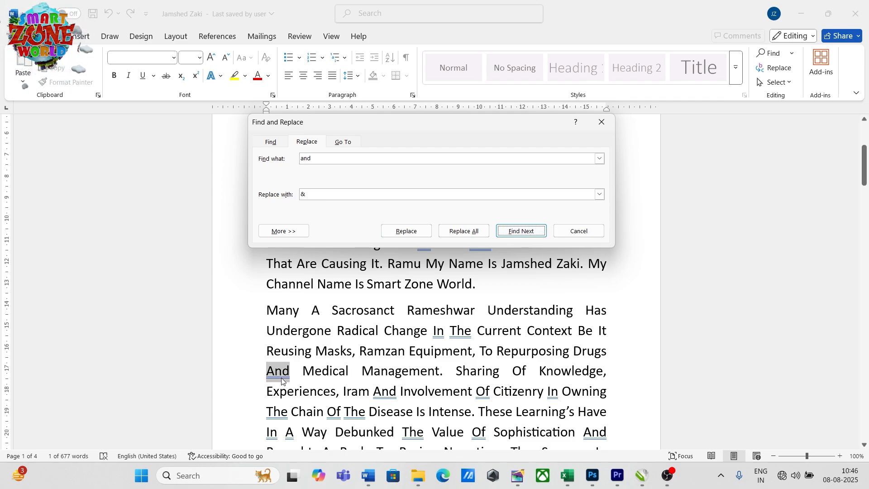
left_click(406, 231)
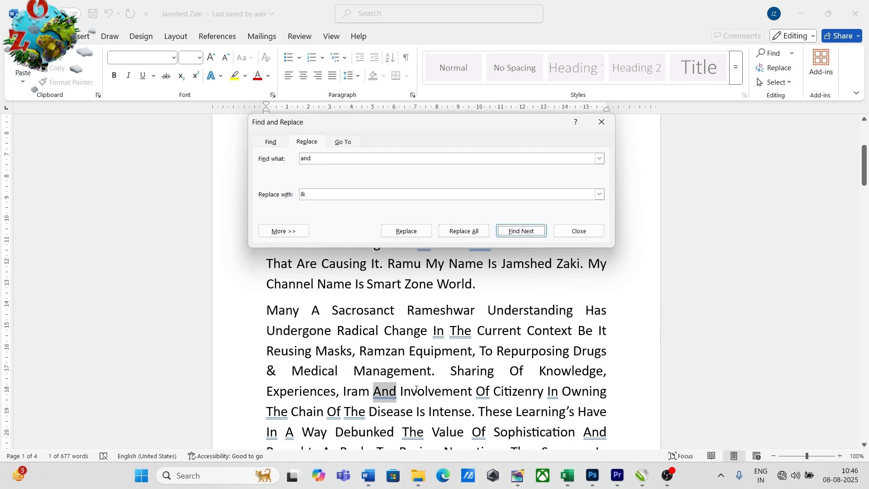
left_click(415, 235)
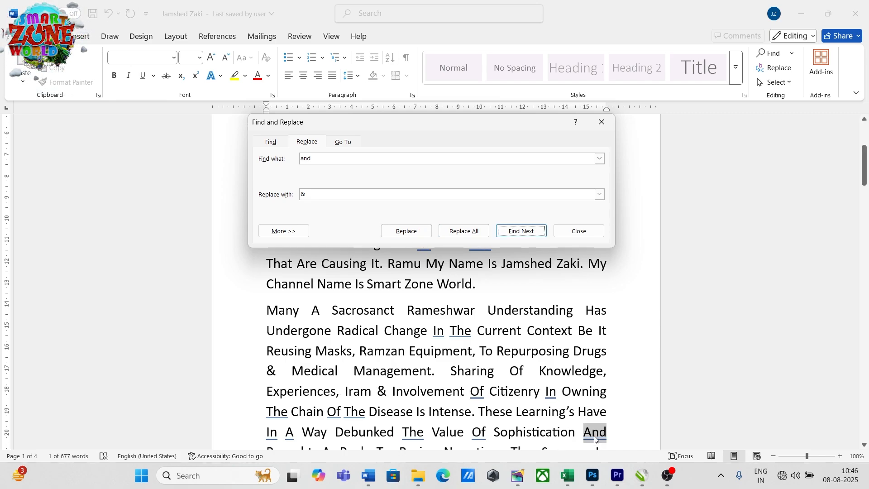
left_click(405, 230)
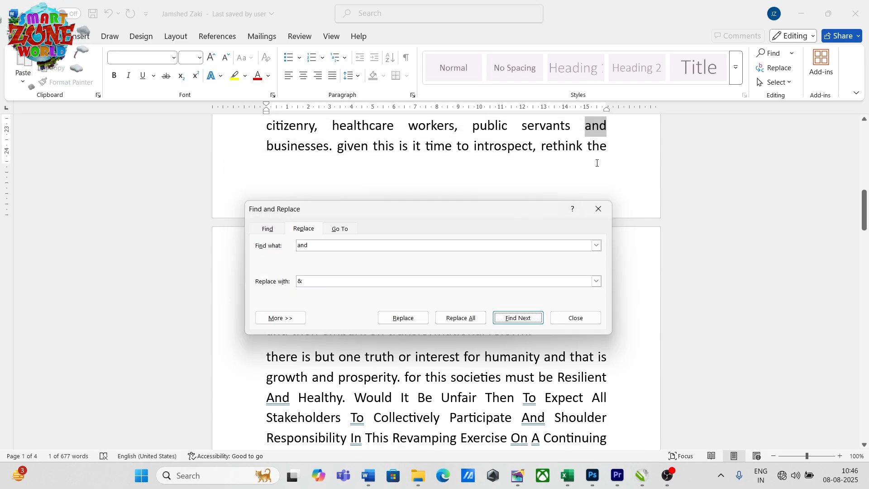
left_click(405, 319)
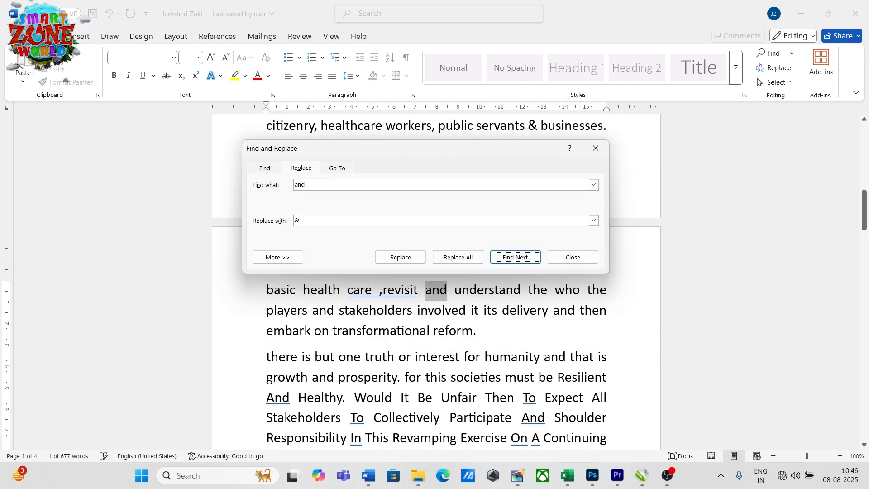
- Replace each "and" in page 2's first paragraph with "&" one by one, skipping the match inside "understand"
left_click_drag(362, 148, 425, 105)
left_click(464, 213)
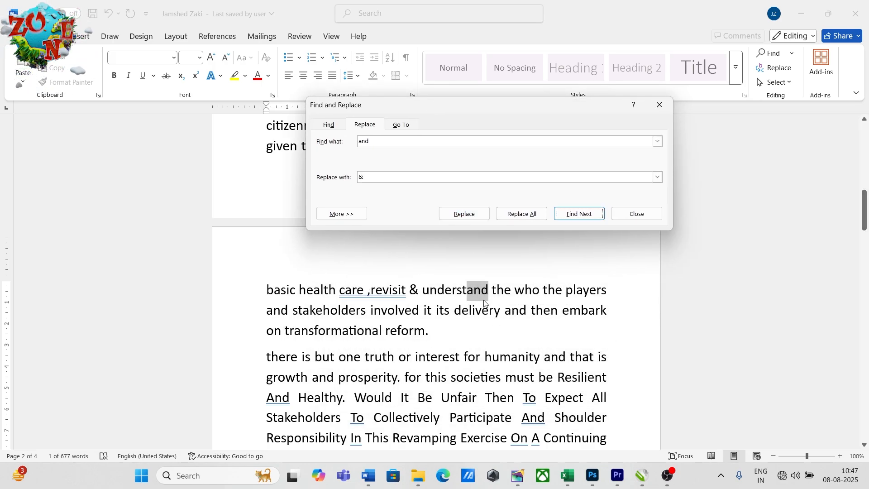
left_click(569, 216)
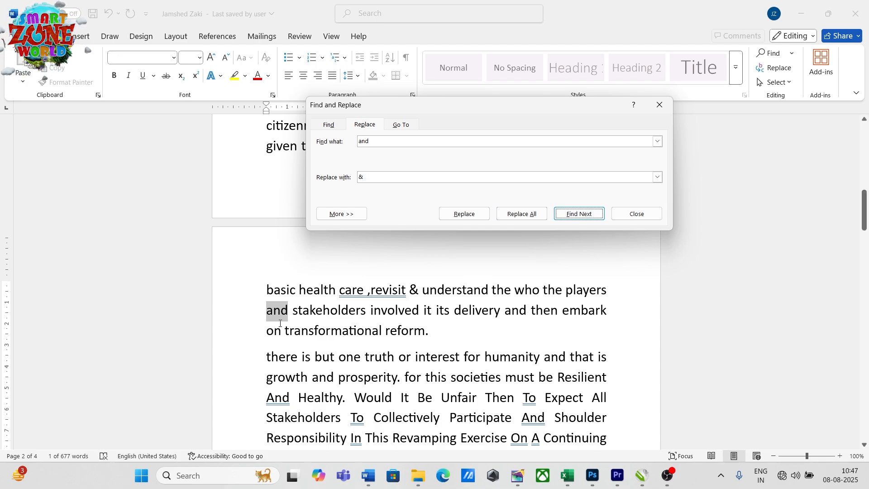
left_click(462, 214)
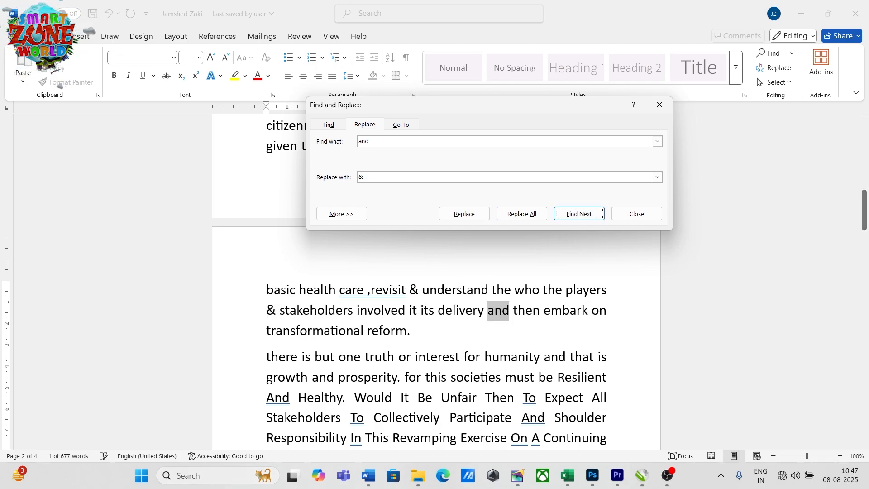
left_click(469, 217)
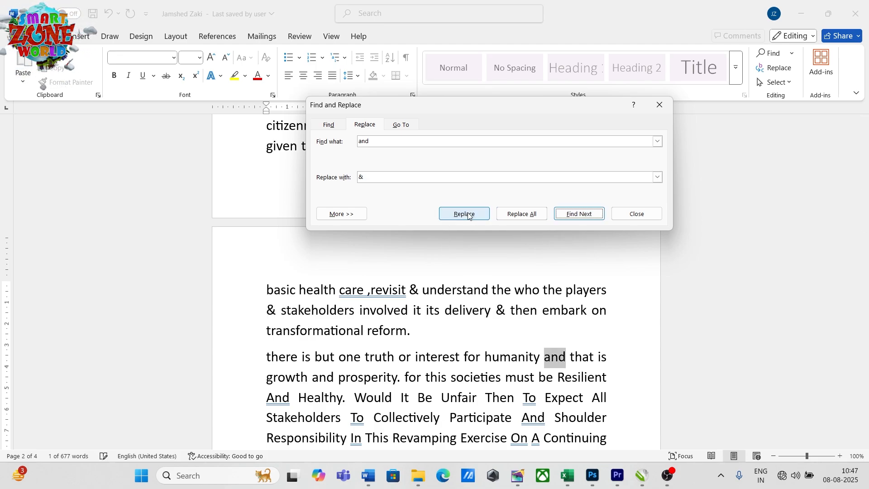
- Replace the "and" matches with "&" one by one from "humanity and that" on page 2 to "Lower Cost And Virtual Care" on page 3
left_click(468, 212)
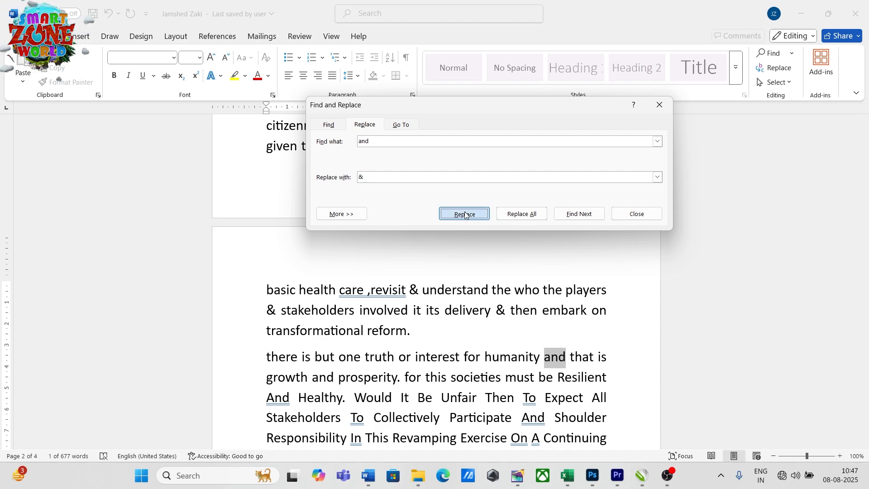
left_click(475, 214)
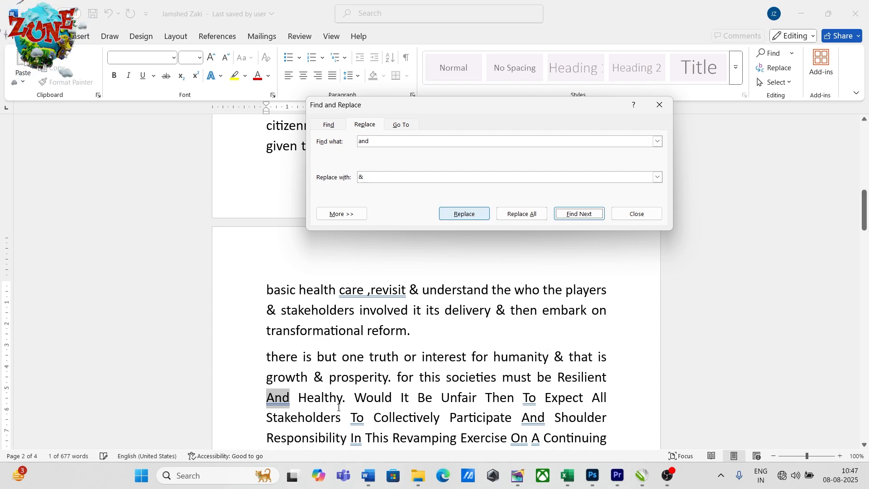
left_click(463, 222)
left_click(470, 216)
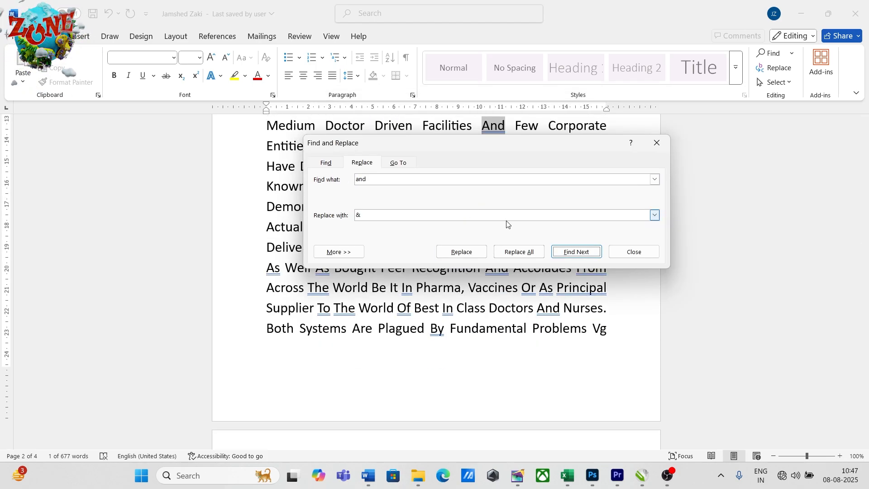
left_click(465, 252)
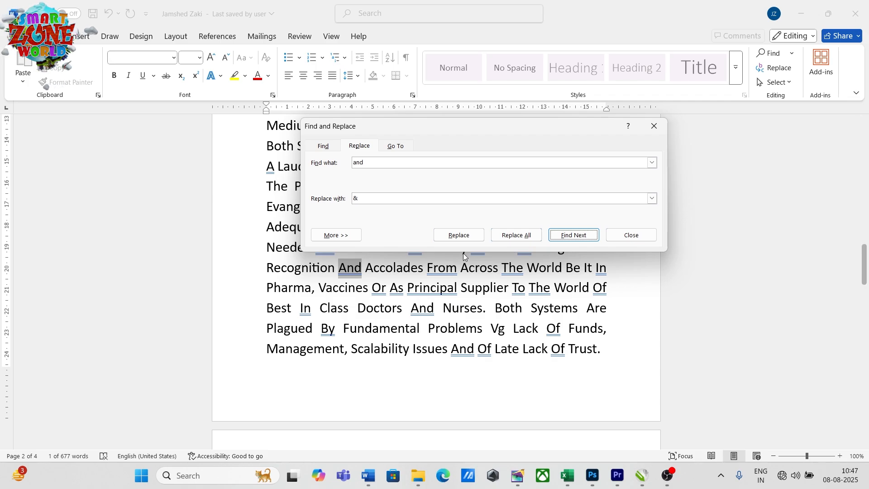
left_click(460, 236)
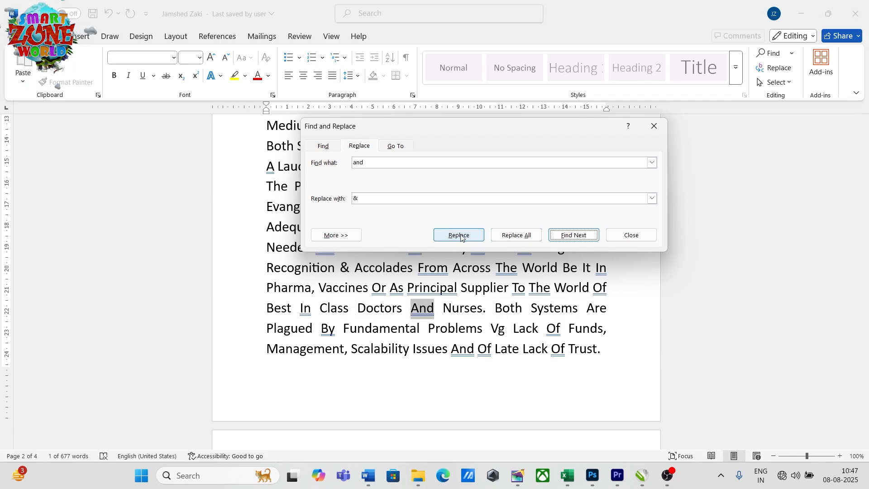
left_click(460, 236)
left_click(460, 236)
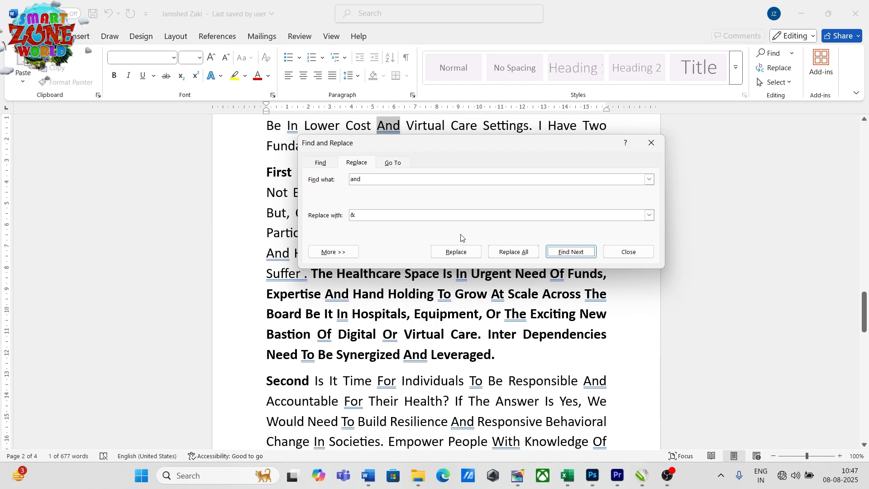
left_click(457, 252)
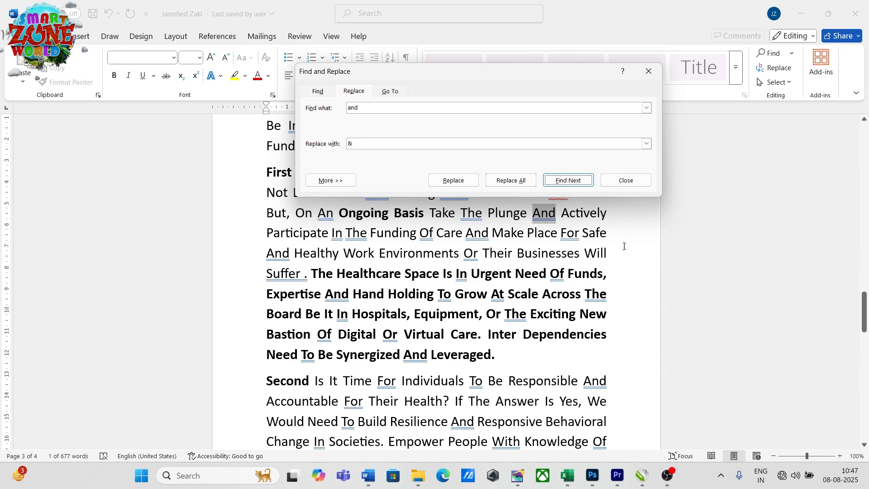
double_click(367, 103)
left_click(362, 144)
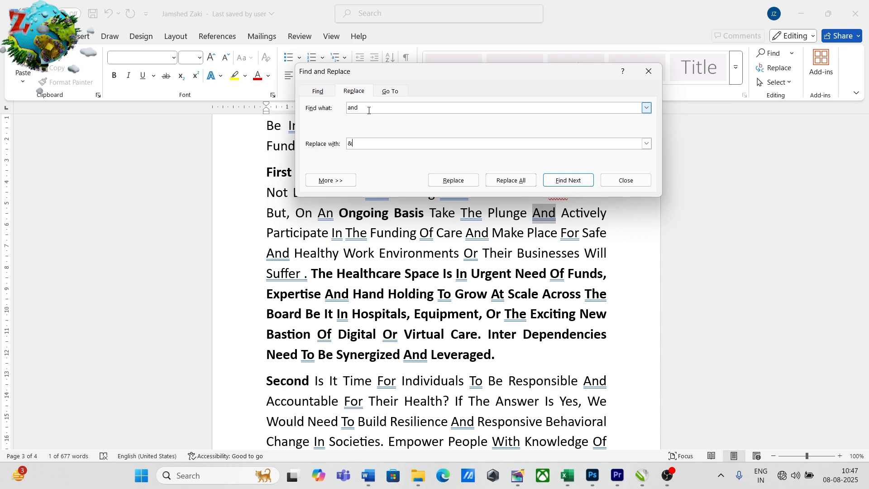
- Replace the "and" matches with "&" one by one from "The Plunge And Actively" to "Expertise And Hand Holding" on page 3
left_click_drag(368, 111, 348, 109)
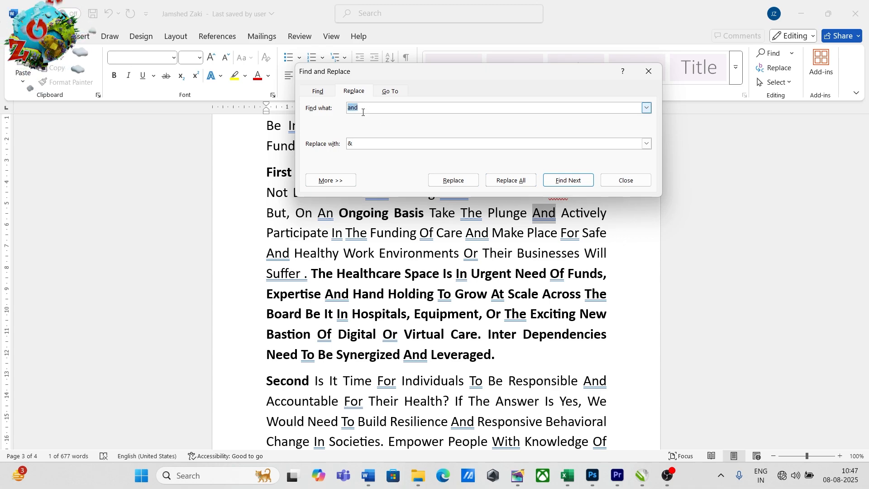
left_click(364, 143)
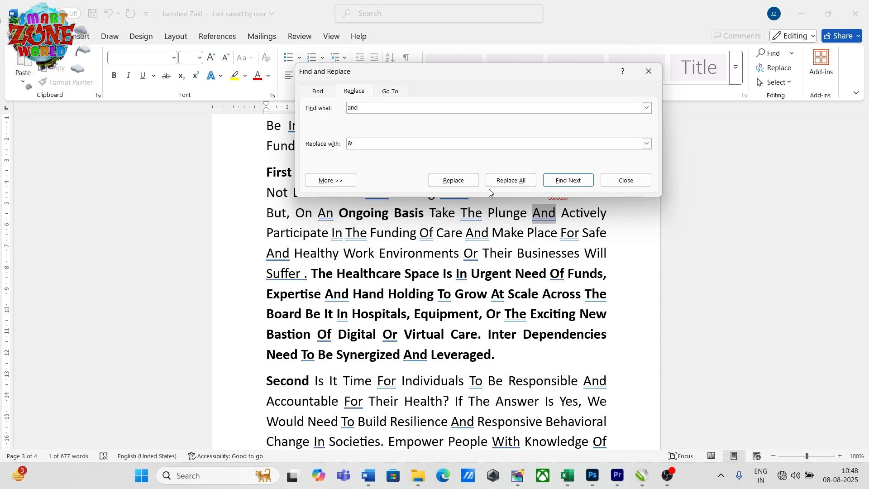
left_click(450, 179)
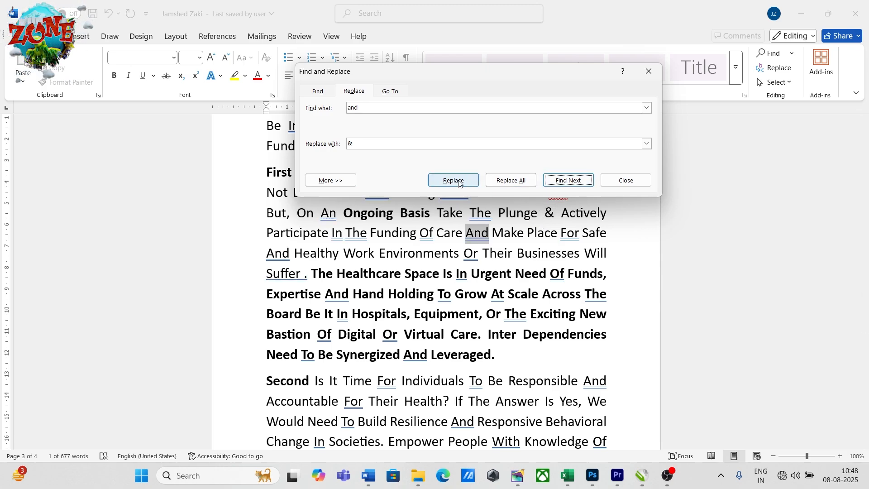
left_click(457, 180)
left_click(459, 180)
left_click(460, 180)
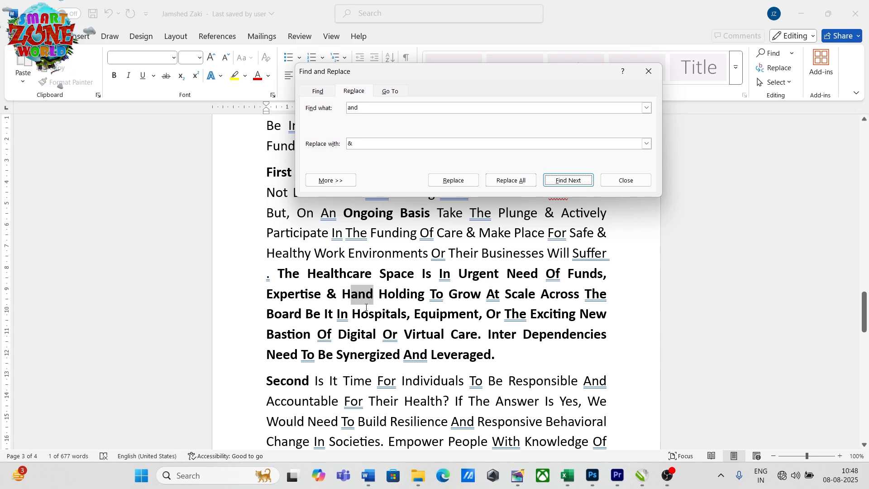
- Skip the match inside "Hand", close Find and Replace, and review the replaced text back on page 2
left_click(567, 181)
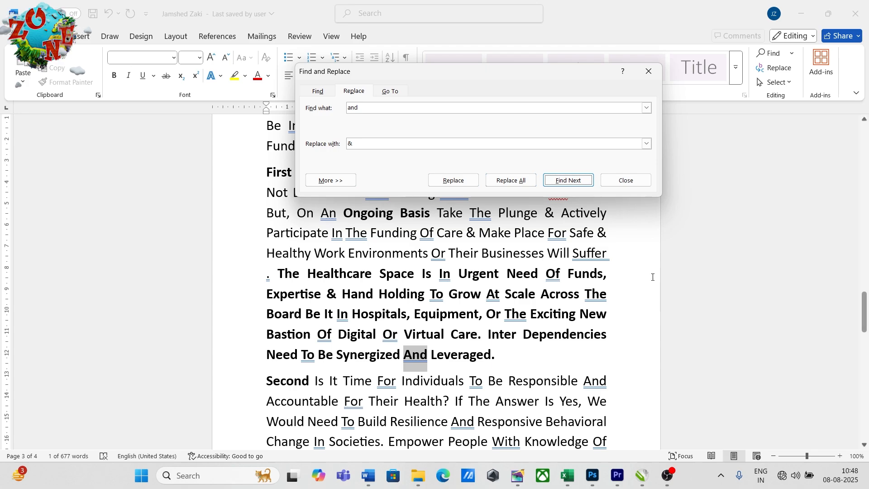
left_click(625, 180)
scroll(529, 324, "up", 8)
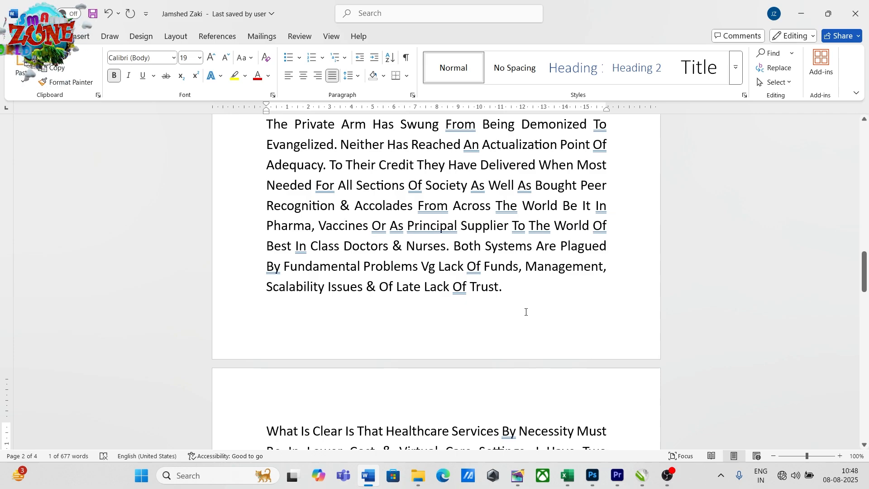
scroll(525, 313, "up", 3)
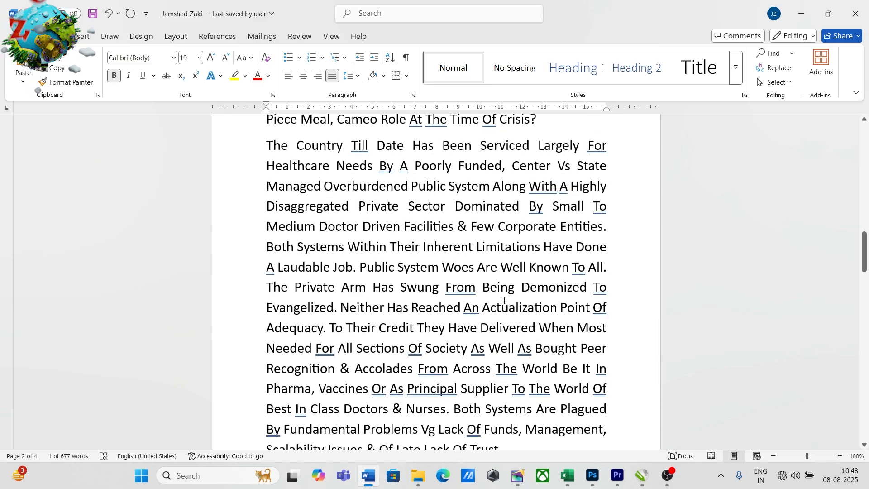